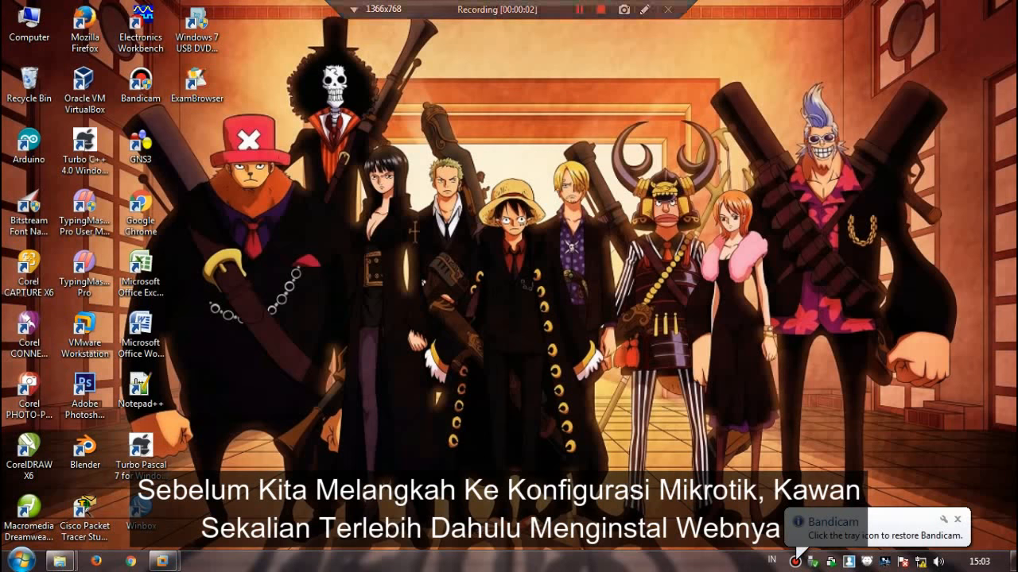
- Check the interfaces file in the Debian 7 virtual machine and load putra.com in Chrome to test the web server
{"action": "left_click", "coordinate": [162, 562]}
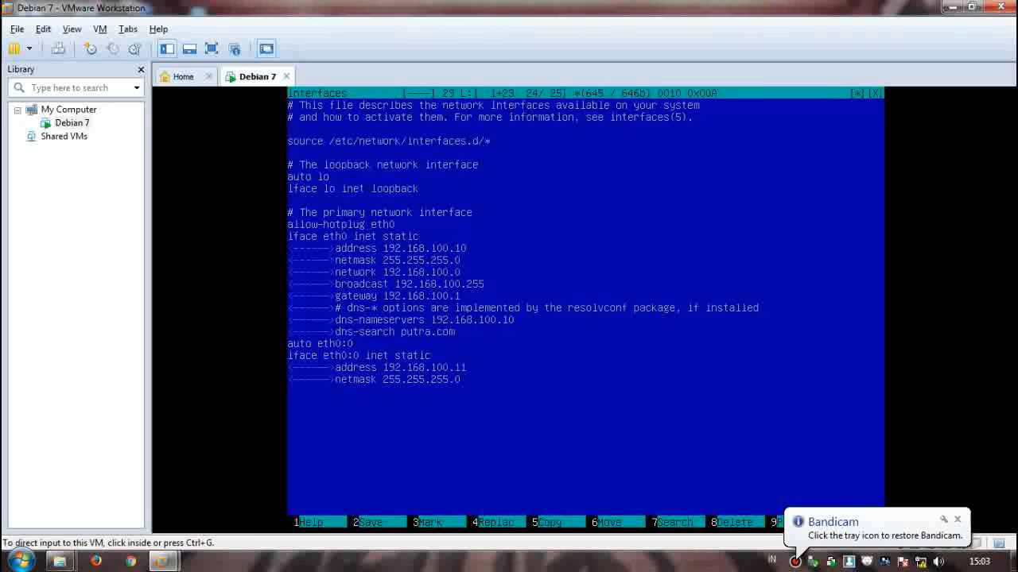
{"action": "left_click", "coordinate": [131, 561]}
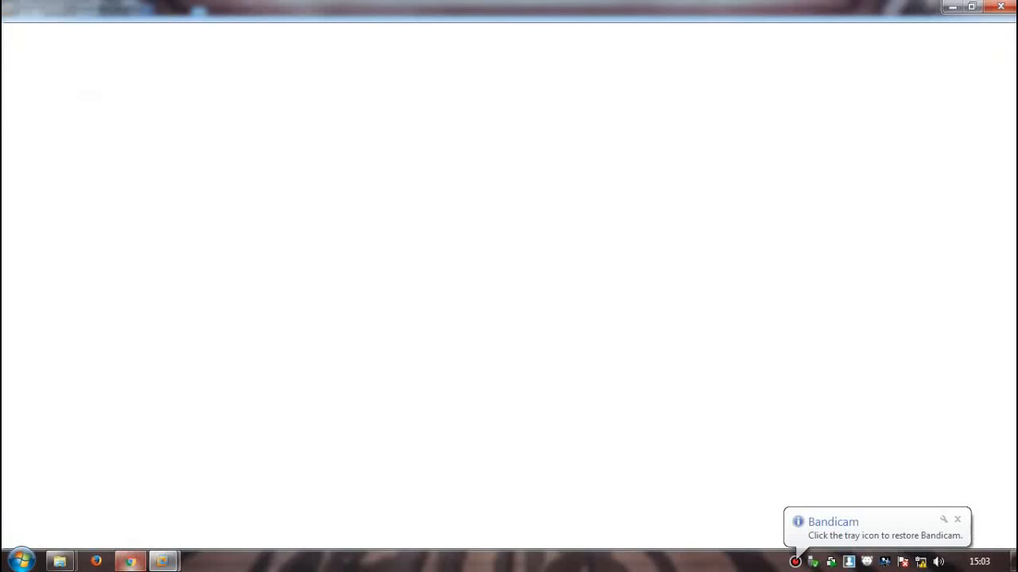
{"action": "type", "text": "putra.com"}
{"action": "key", "text": "Return"}
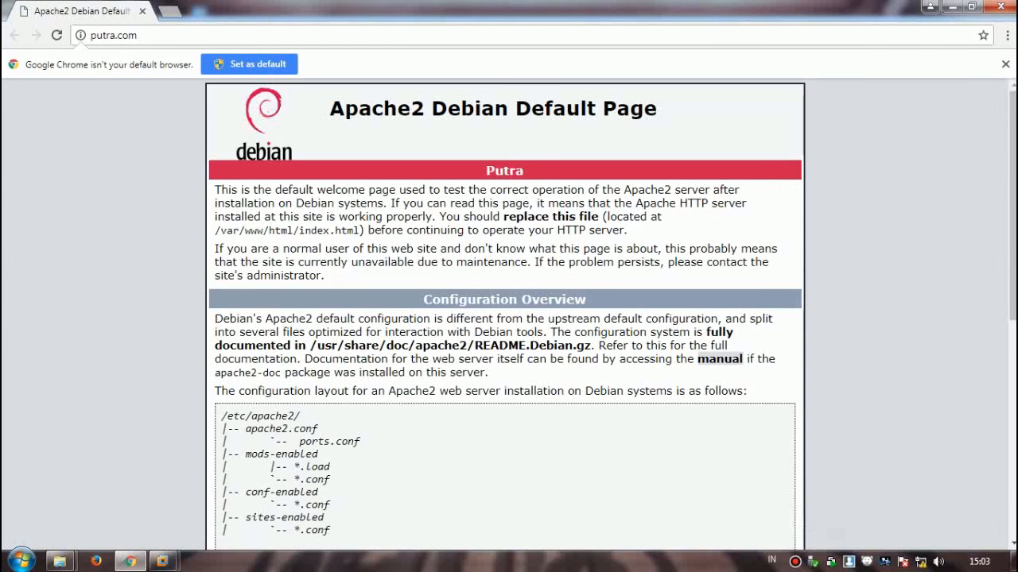
{"action": "left_click", "coordinate": [951, 6]}
{"action": "left_click", "coordinate": [951, 7]}
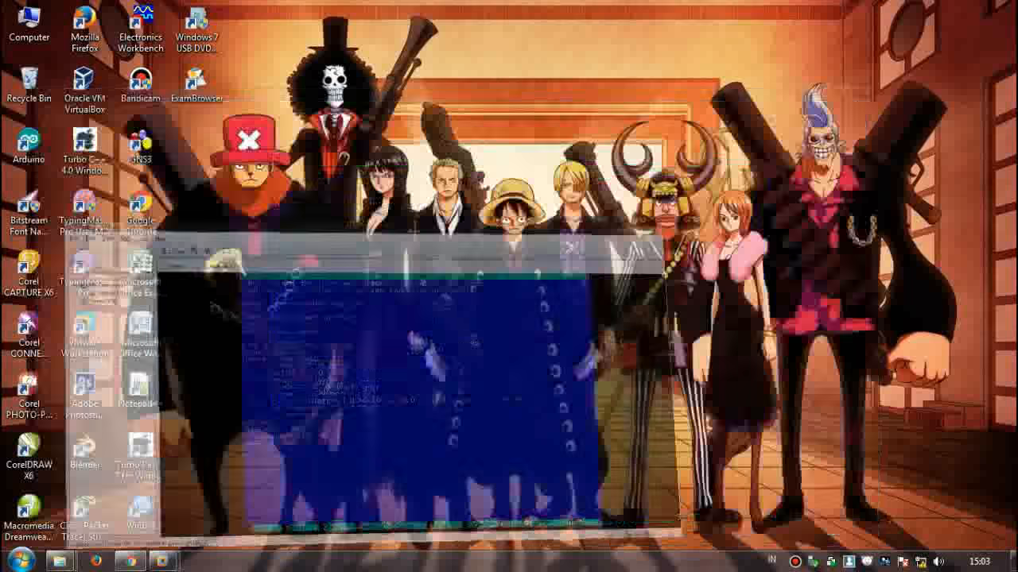
- Switch to WinBox and connect to the discovered MikroTik neighbor as admin
{"action": "double_click", "coordinate": [141, 512]}
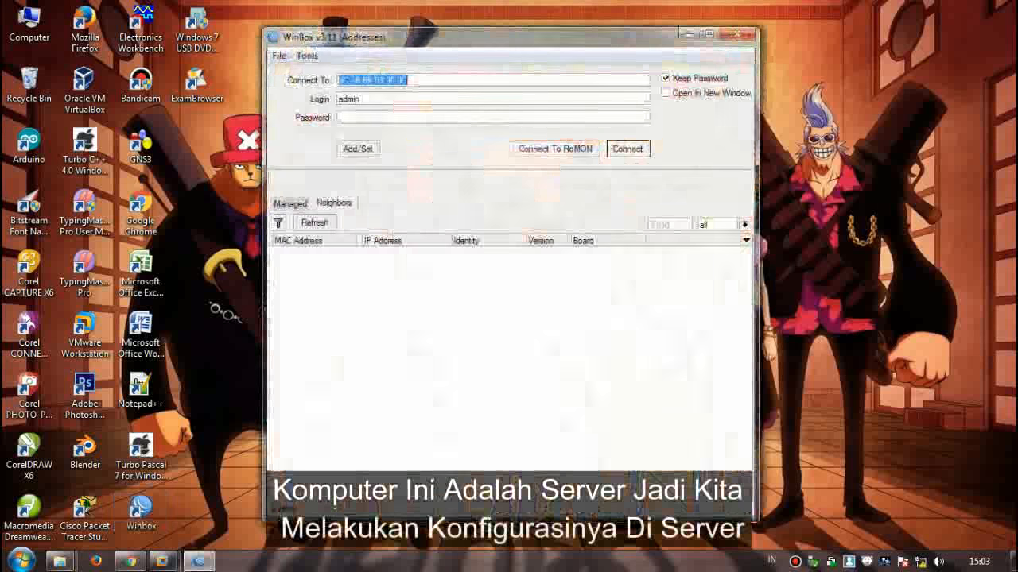
{"action": "left_click", "coordinate": [317, 240]}
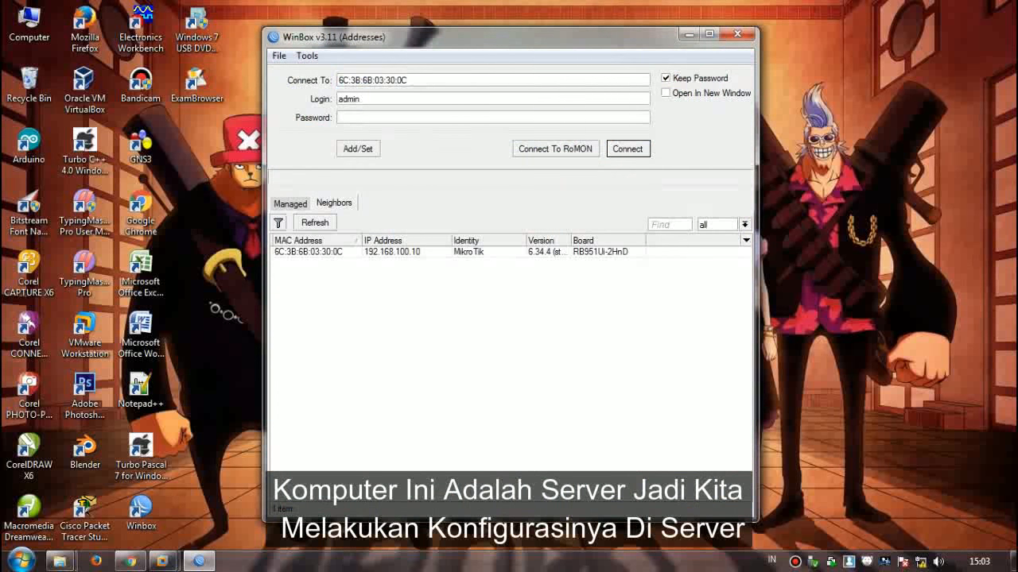
{"action": "left_click", "coordinate": [314, 222]}
{"action": "left_click", "coordinate": [316, 252]}
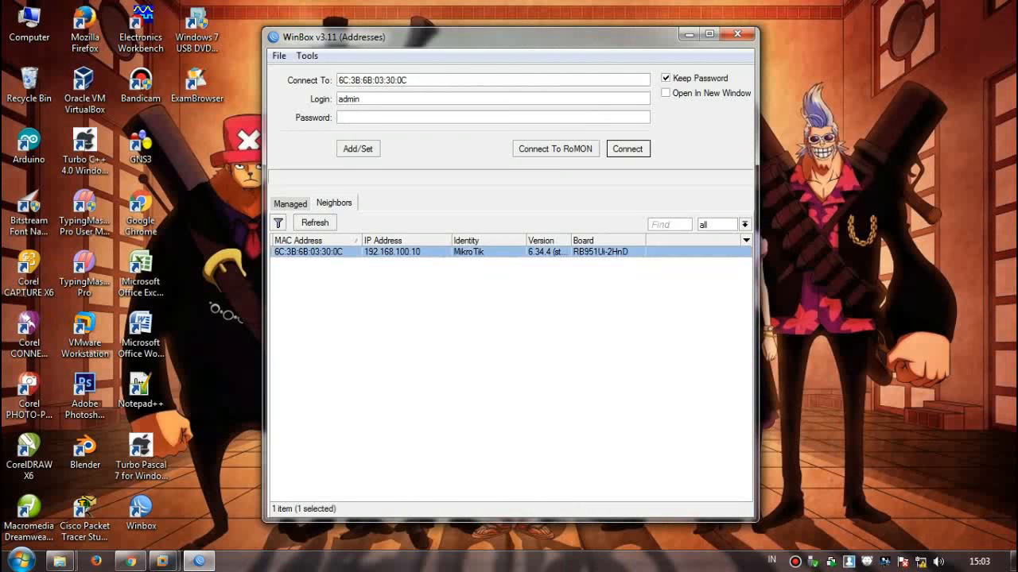
{"action": "left_click", "coordinate": [627, 148]}
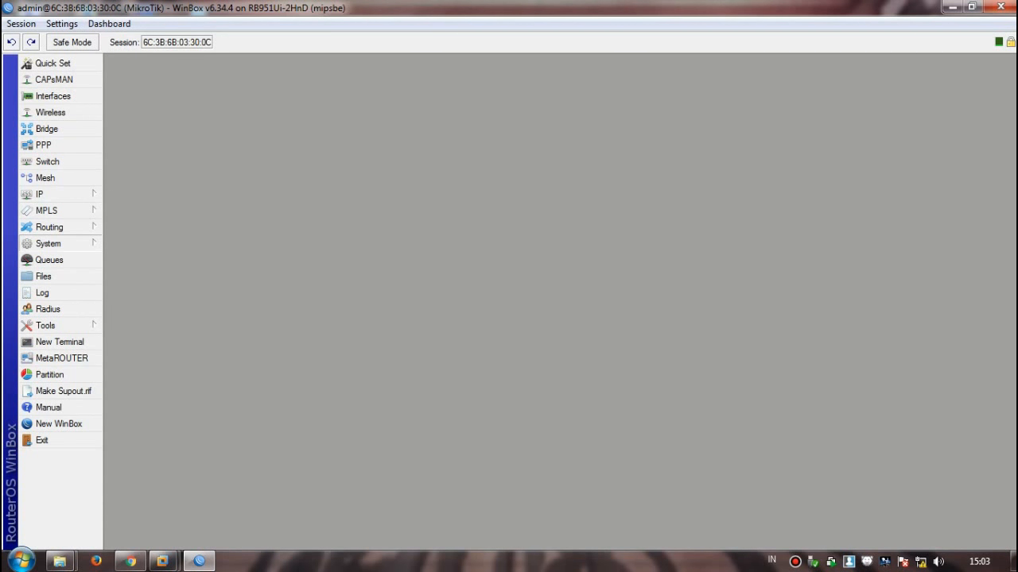
- Reset the router configuration with Keep User Configuration, No Default Configuration and Do Not Backup enabled
{"action": "mouse_move", "coordinate": [48, 243]}
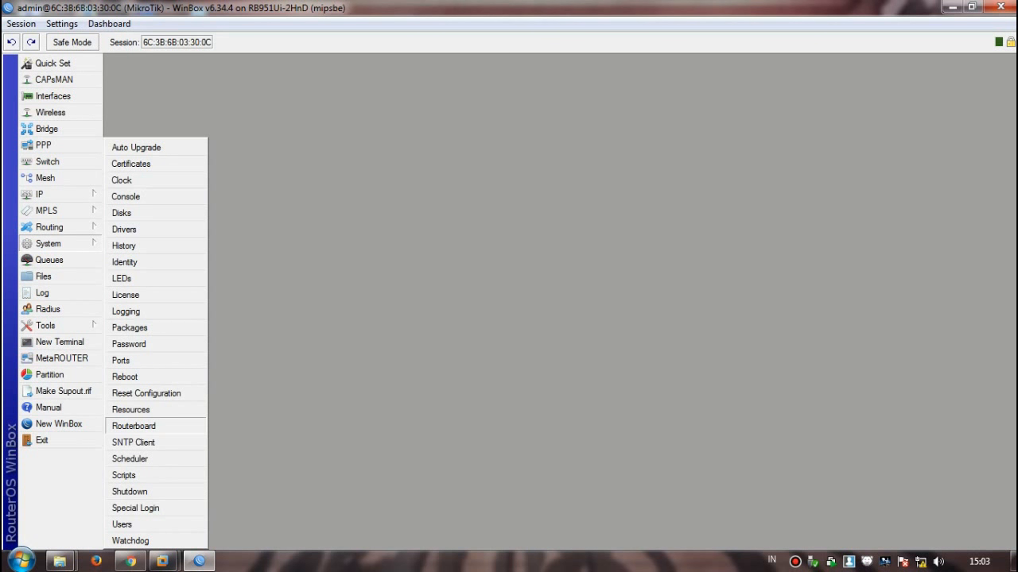
{"action": "left_click", "coordinate": [147, 393]}
{"action": "left_click", "coordinate": [499, 284]}
{"action": "left_click", "coordinate": [499, 299]}
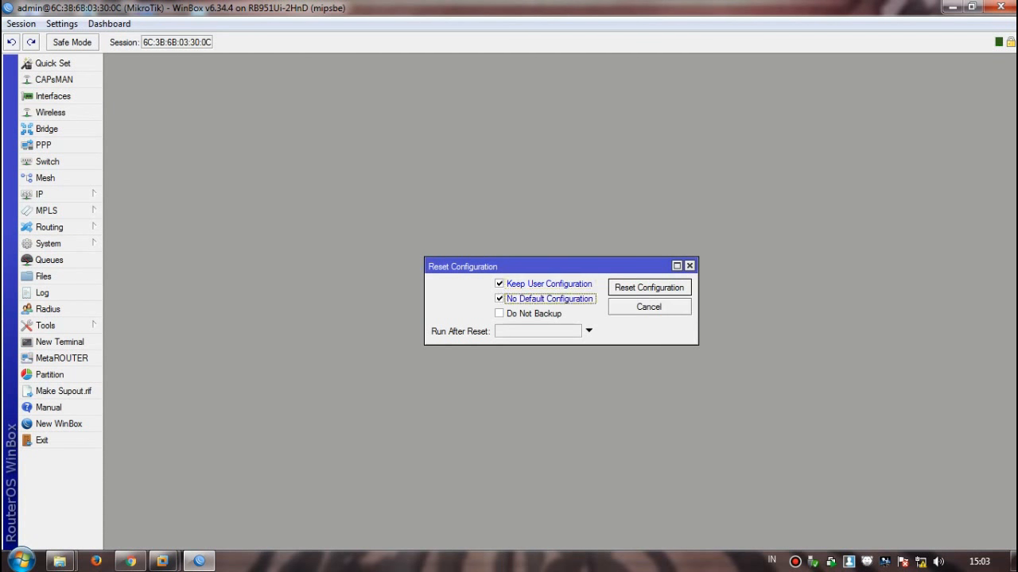
{"action": "left_click", "coordinate": [499, 314]}
{"action": "left_click", "coordinate": [649, 288]}
{"action": "left_click", "coordinate": [543, 297]}
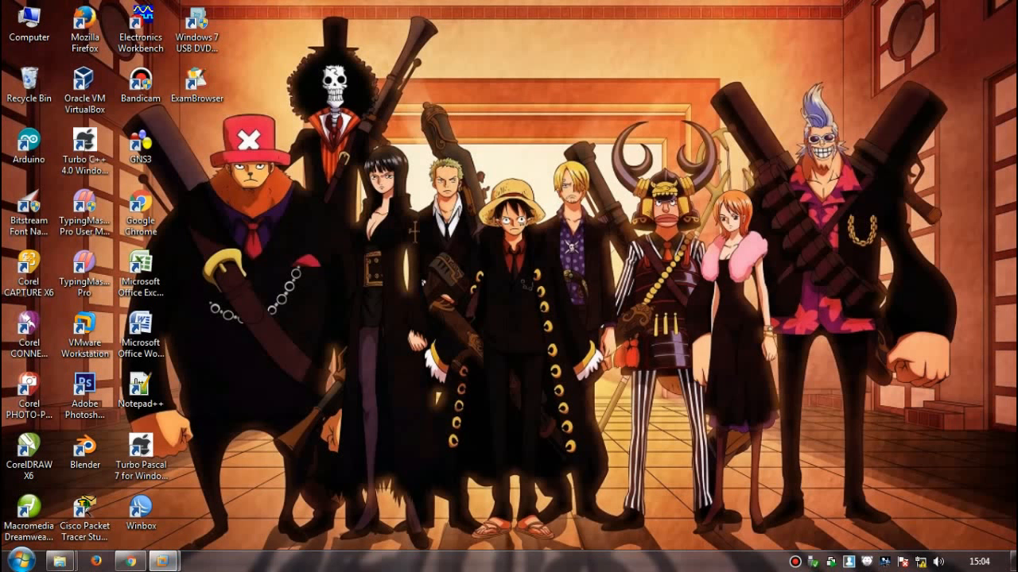
{"action": "right_click", "coordinate": [591, 141]}
{"action": "left_click", "coordinate": [626, 184]}
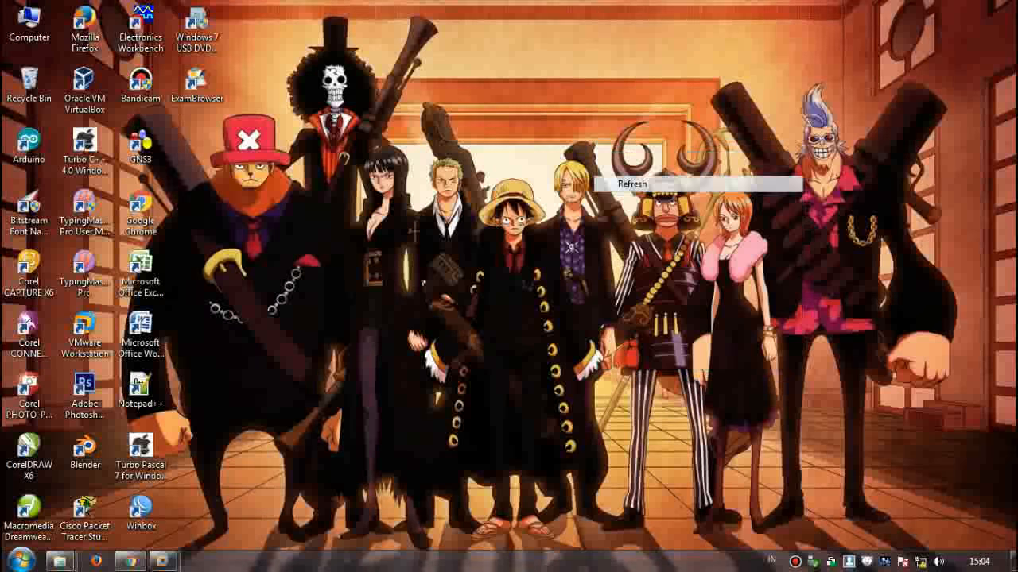
{"action": "right_click", "coordinate": [491, 153]}
{"action": "left_click", "coordinate": [541, 196]}
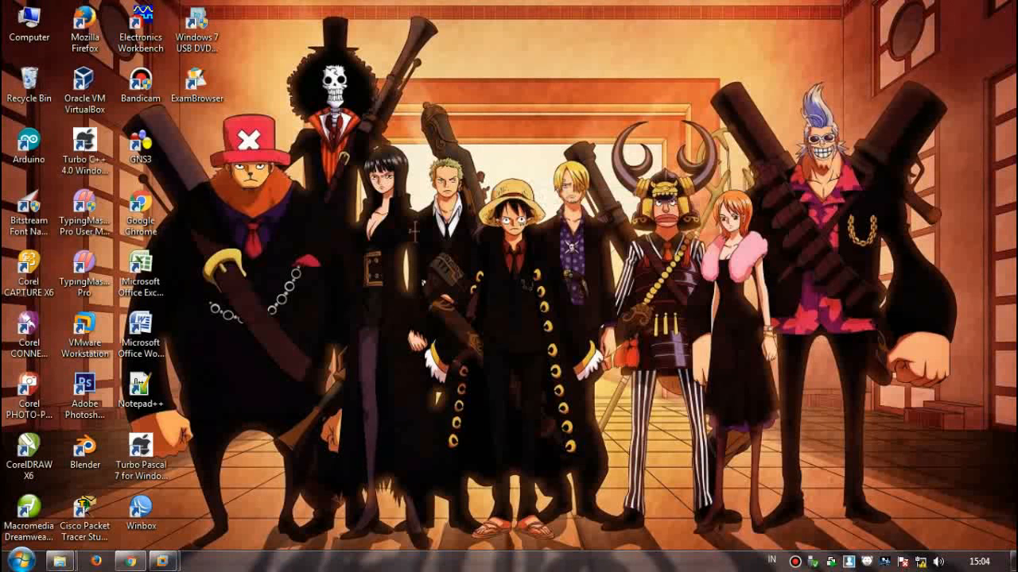
- Reopen WinBox and reconnect to the reset MikroTik router as admin
{"action": "double_click", "coordinate": [141, 512]}
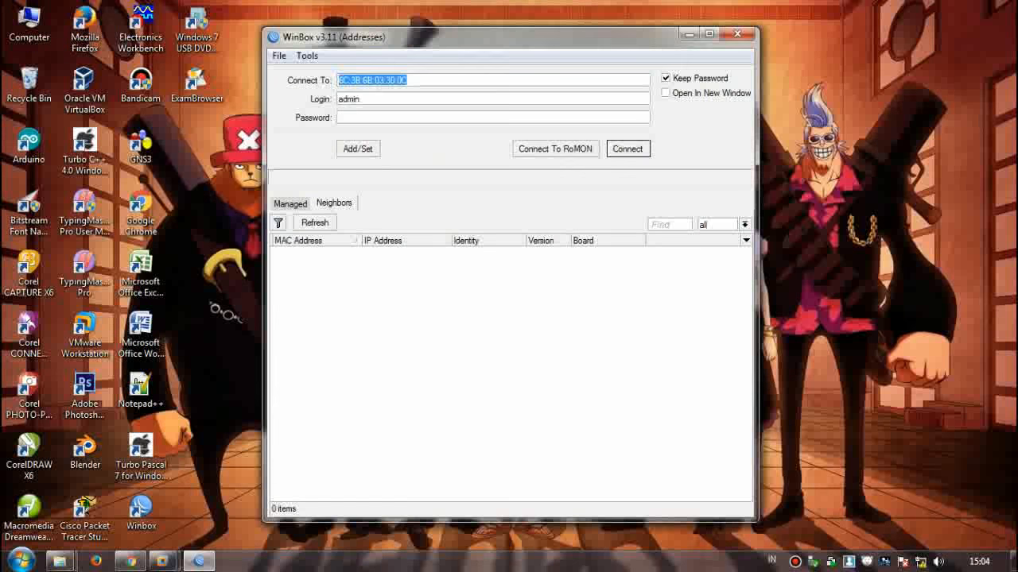
{"action": "left_click", "coordinate": [307, 252]}
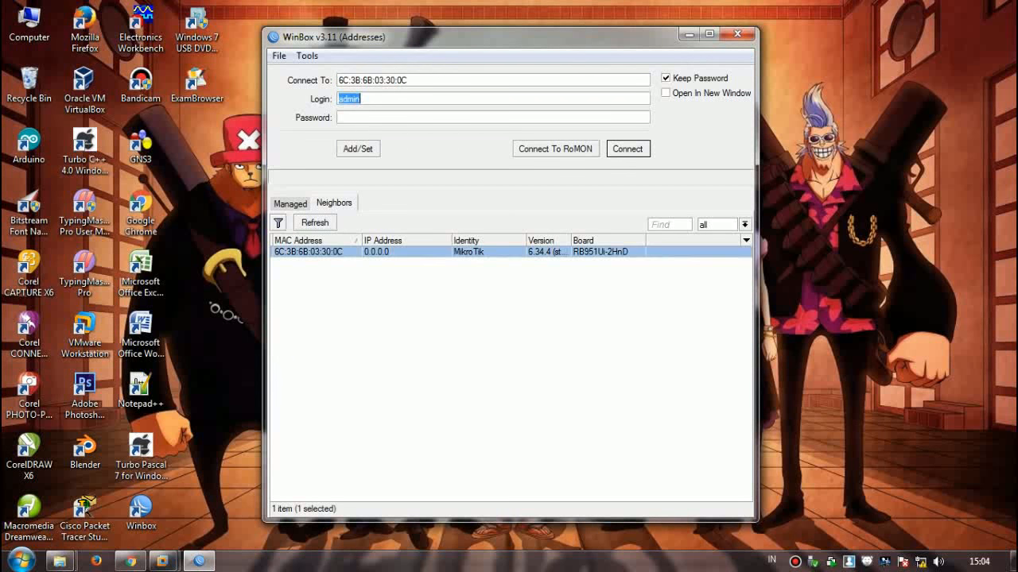
{"action": "left_click", "coordinate": [628, 148]}
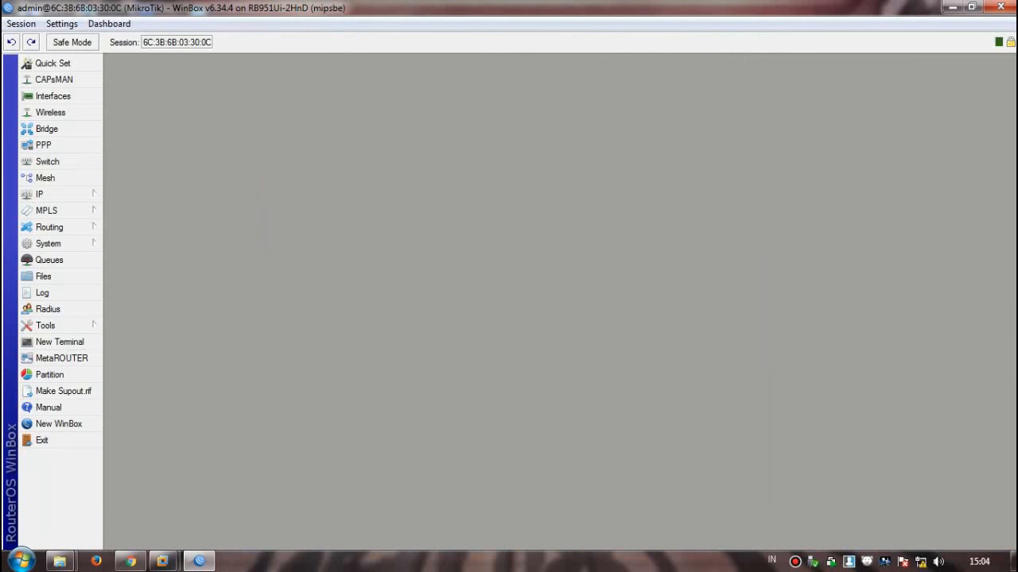
- Rename the ether1 interface as ether1-putra
{"action": "left_click", "coordinate": [61, 194]}
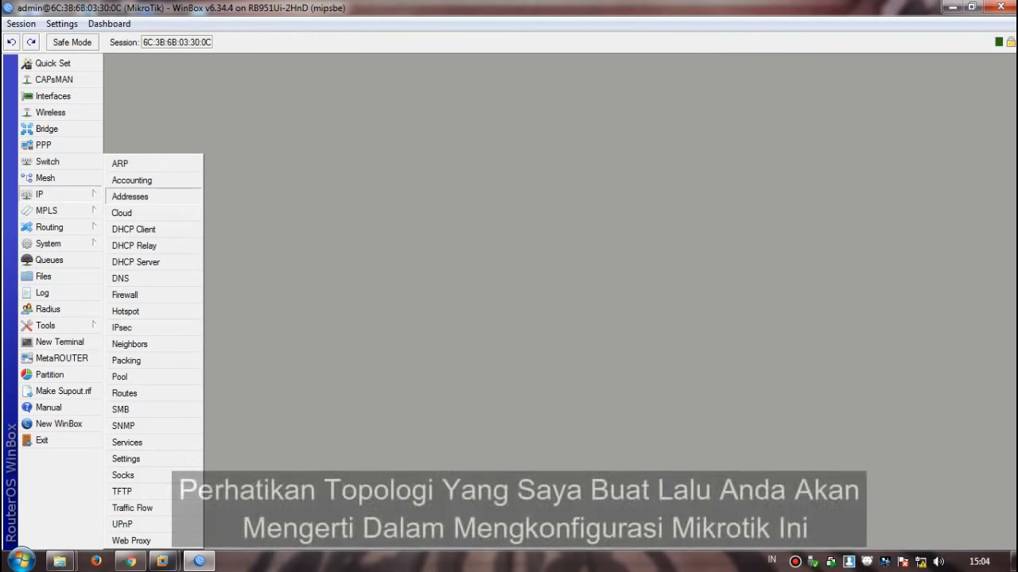
{"action": "left_click", "coordinate": [130, 196]}
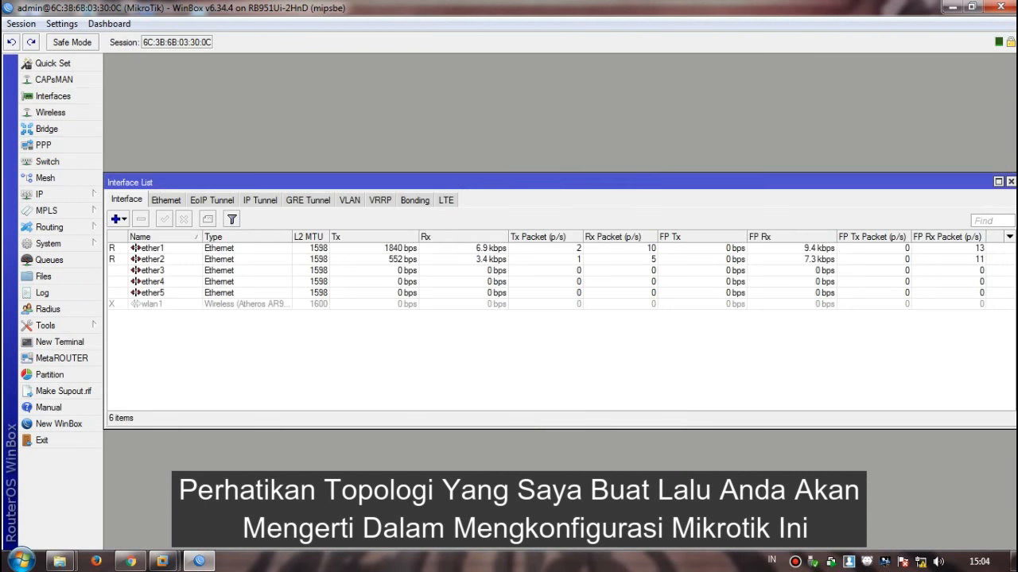
{"action": "left_click", "coordinate": [53, 95]}
{"action": "double_click", "coordinate": [152, 248]}
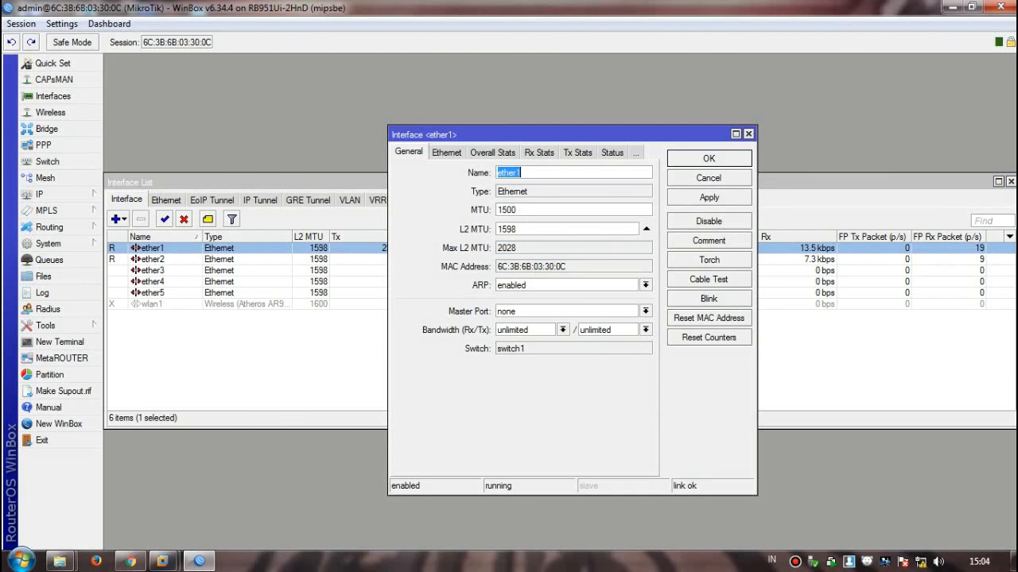
{"action": "left_click", "coordinate": [527, 173]}
{"action": "type", "text": "-putra"}
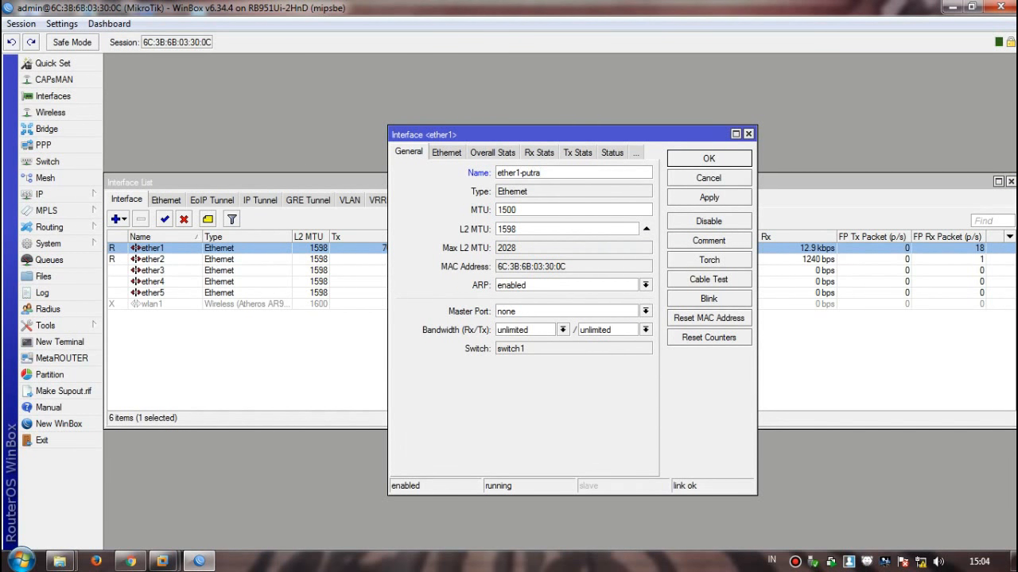
{"action": "left_click", "coordinate": [710, 198]}
{"action": "left_click", "coordinate": [709, 158]}
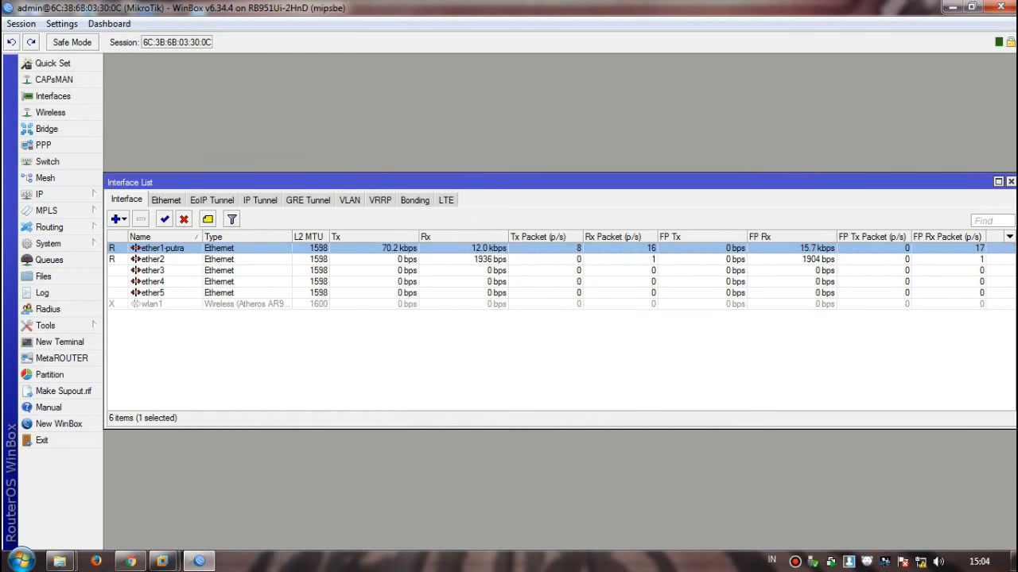
- Rename the ether2 interface by appending a hyphen and the person's first name
{"action": "double_click", "coordinate": [153, 259]}
{"action": "left_click", "coordinate": [527, 173]}
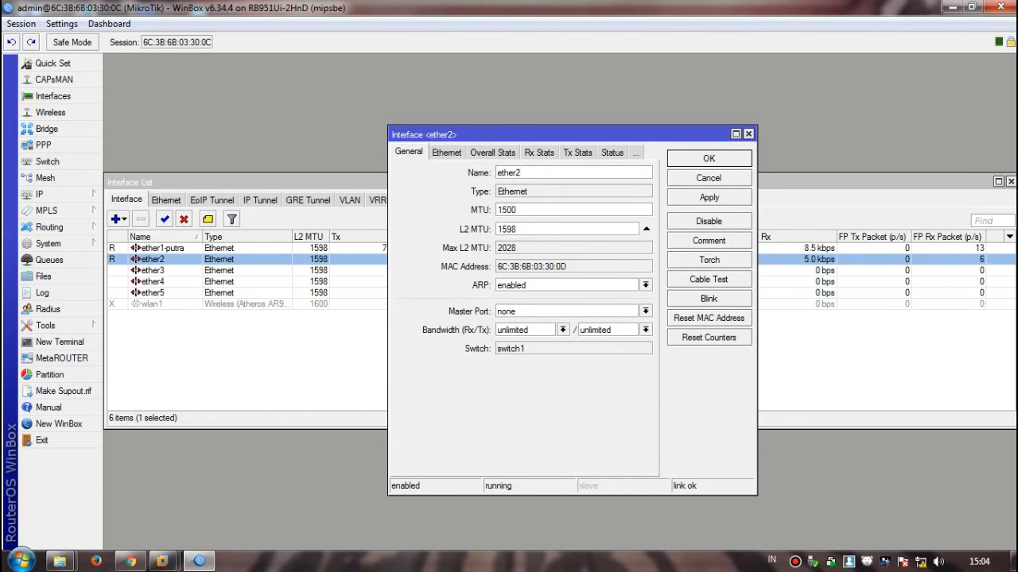
{"action": "type", "text": "-natanael"}
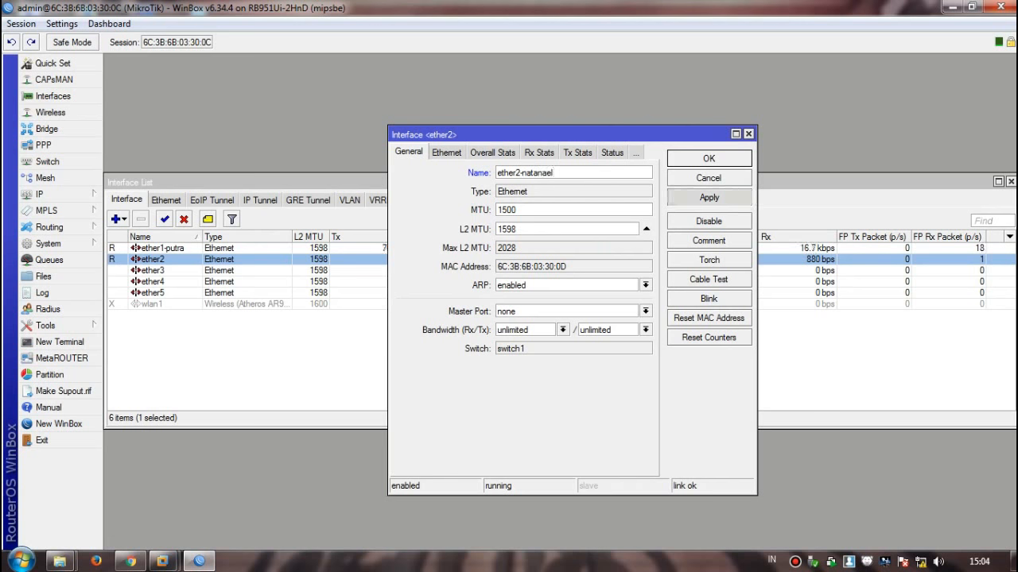
{"action": "left_click", "coordinate": [708, 158]}
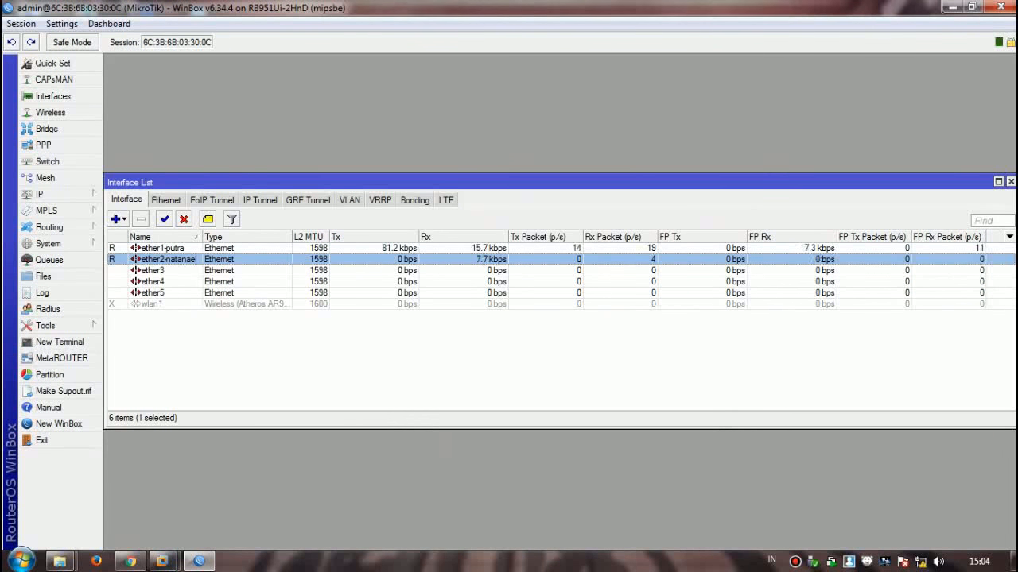
- Enable the wlan1 wireless interface
{"action": "left_click", "coordinate": [155, 304]}
{"action": "right_click", "coordinate": [155, 304]}
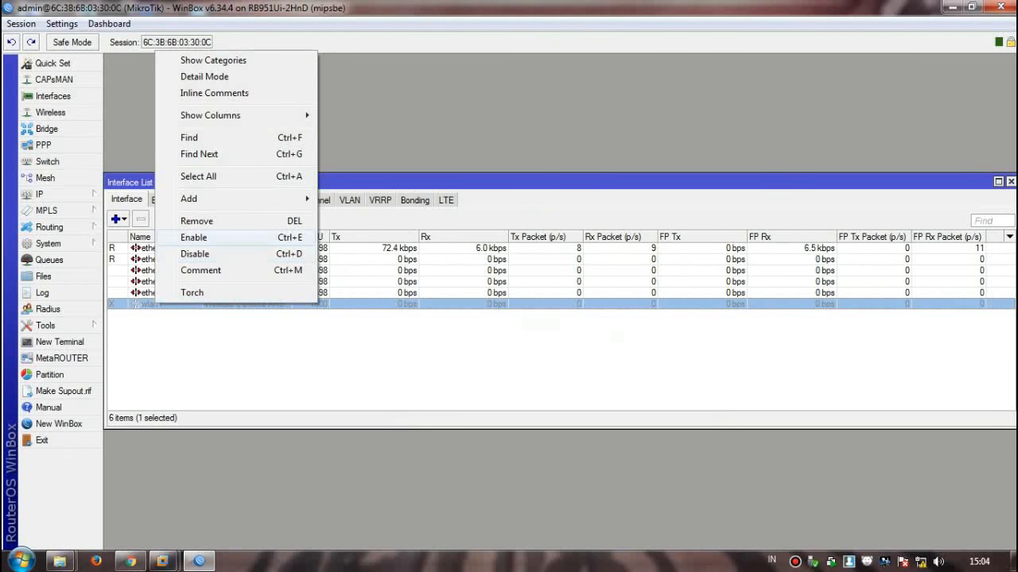
{"action": "left_click", "coordinate": [194, 237]}
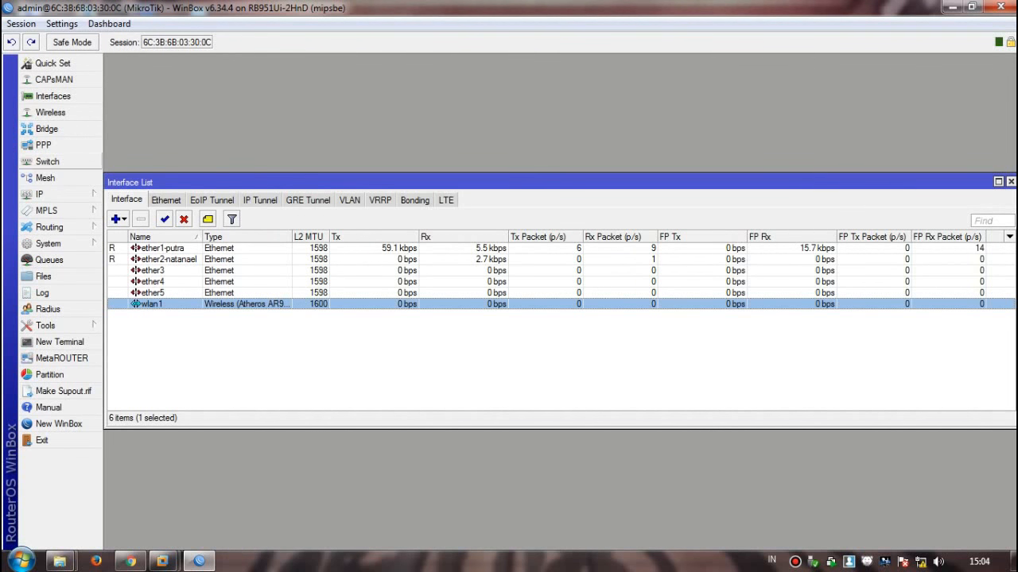
- Add the IP address 192.168.100.10/24 to the ether1-putra interface
{"action": "left_click", "coordinate": [39, 194]}
{"action": "left_click", "coordinate": [139, 197]}
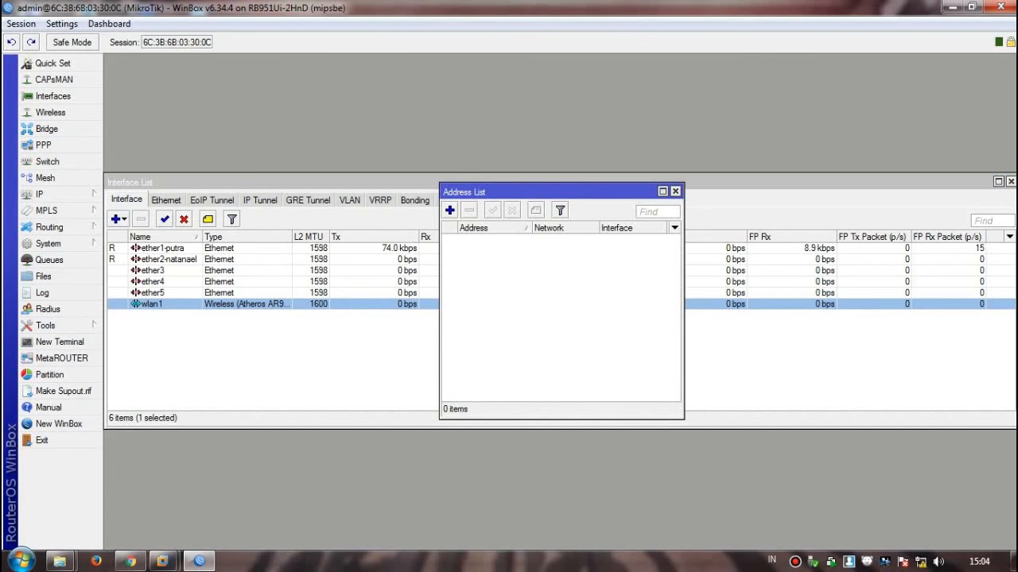
{"action": "left_click_drag", "start_coordinate": [549, 192], "coordinate": [653, 191]}
{"action": "left_click", "coordinate": [554, 209]}
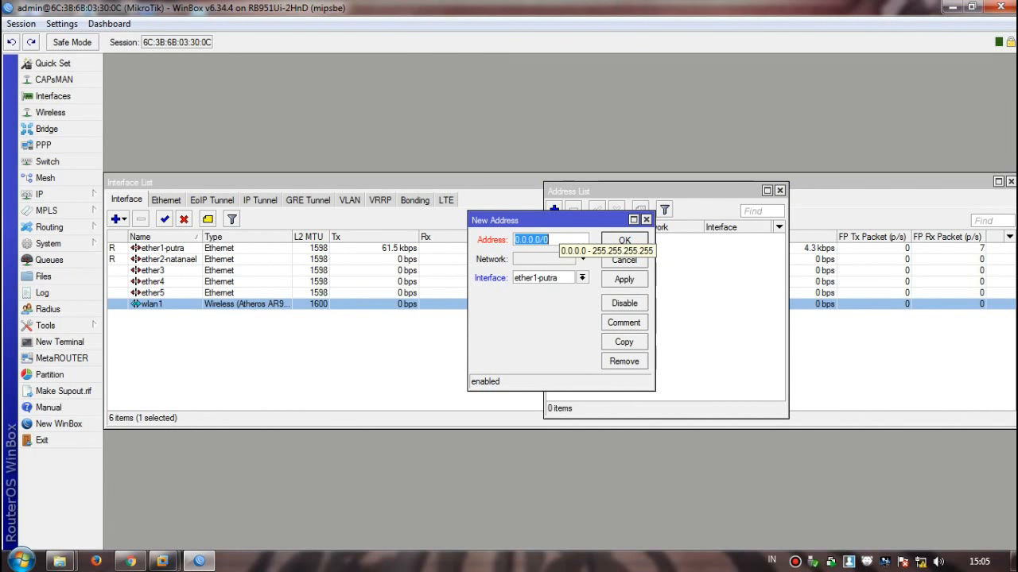
{"action": "type", "text": "192.168."}
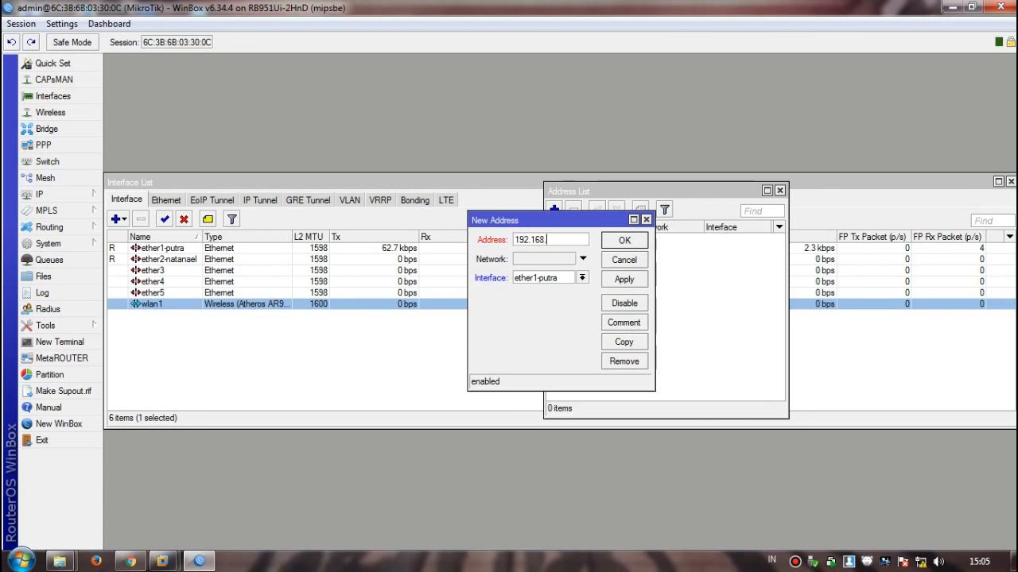
{"action": "type", "text": "100.10/24"}
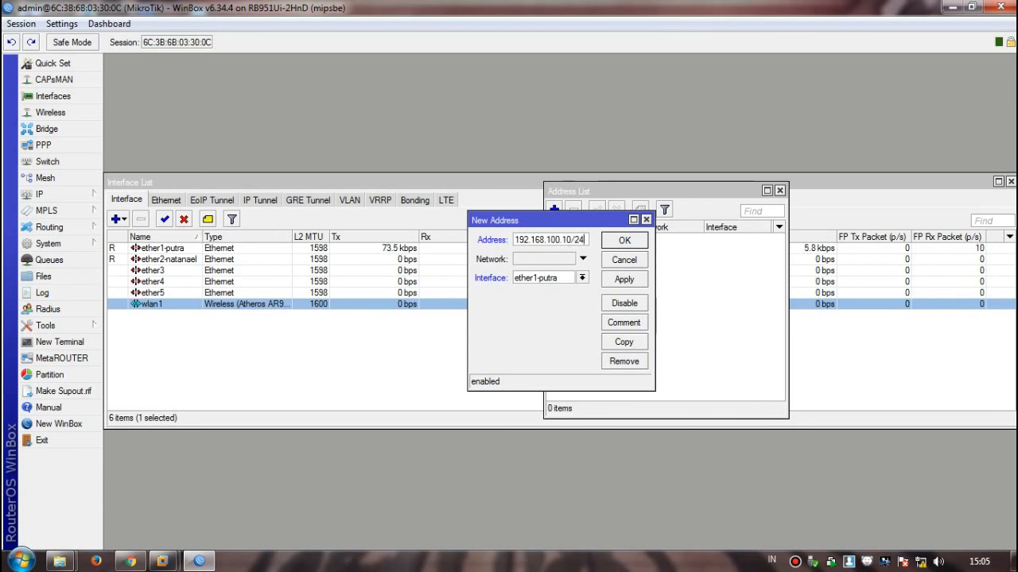
{"action": "left_click", "coordinate": [624, 279]}
{"action": "left_click", "coordinate": [624, 241]}
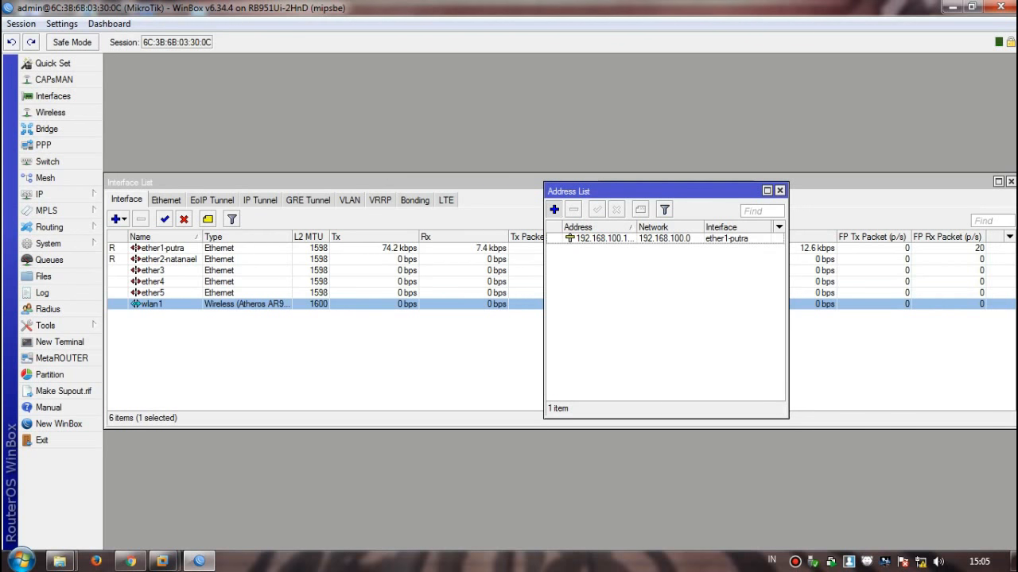
- Add the IP address 10.11.12.13/19 and assign it to the renamed ether2 interface
{"action": "left_click", "coordinate": [554, 210]}
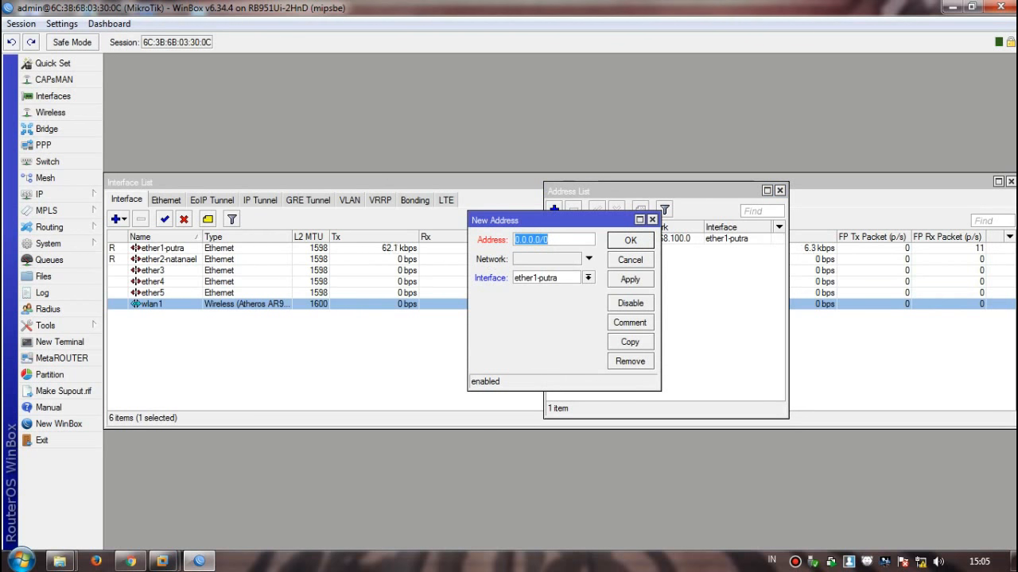
{"action": "type", "text": "10.11.12.13."}
{"action": "key", "text": "BackSpace"}
{"action": "type", "text": "/19"}
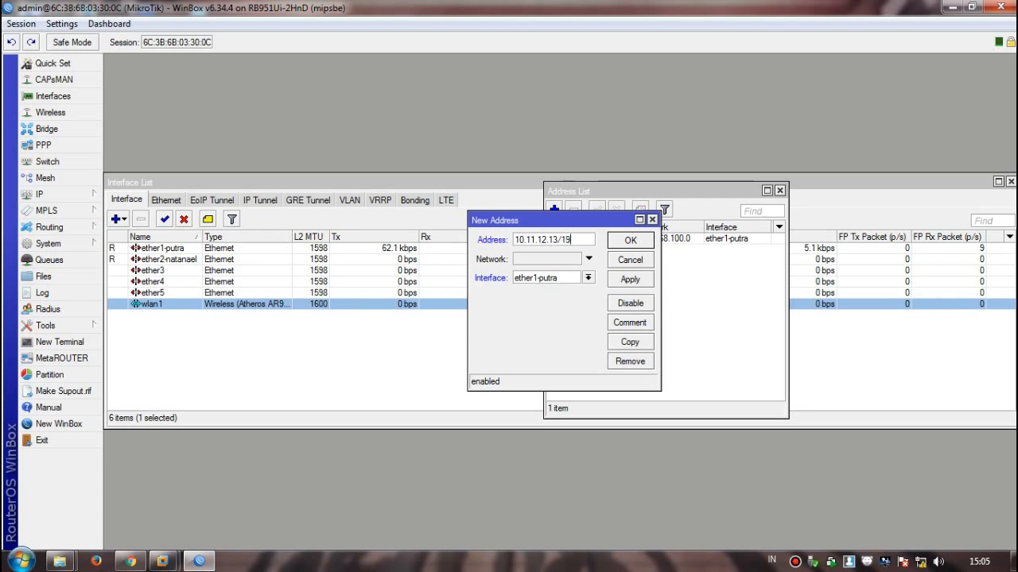
{"action": "left_click", "coordinate": [588, 277]}
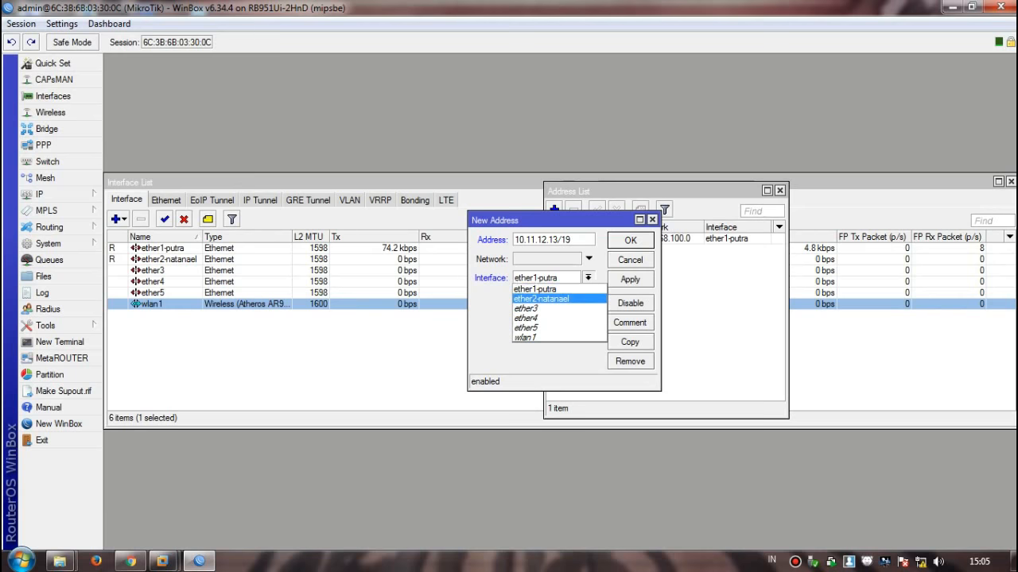
{"action": "left_click", "coordinate": [547, 299]}
{"action": "left_click", "coordinate": [630, 280]}
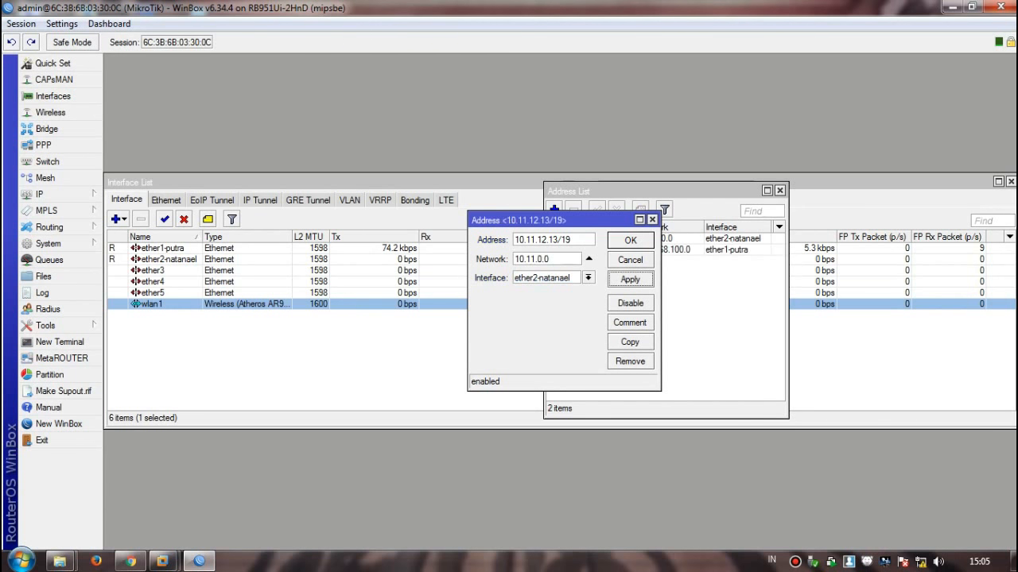
- Add the IP address 180.181.182.183/20 and assign it to the wlan1 interface
{"action": "left_click", "coordinate": [629, 241]}
{"action": "left_click", "coordinate": [554, 209]}
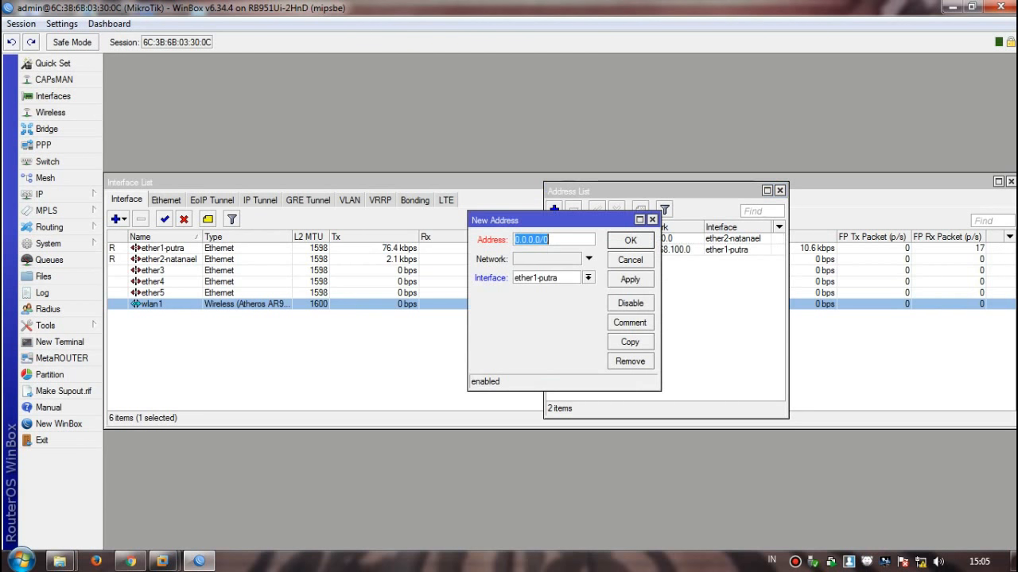
{"action": "left_click", "coordinate": [588, 278]}
{"action": "left_click", "coordinate": [541, 338]}
{"action": "left_click", "coordinate": [554, 240]}
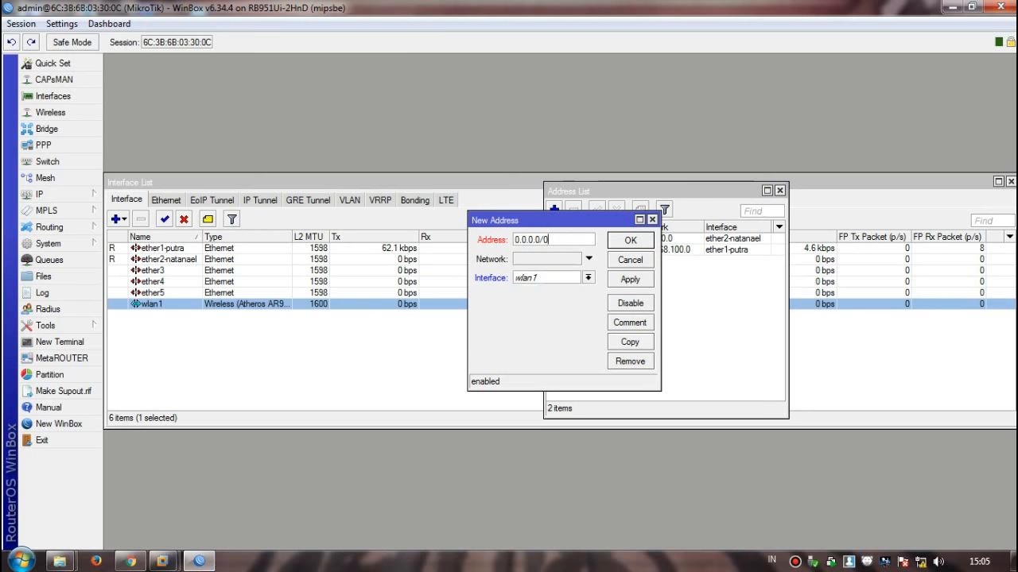
{"action": "left_click_drag", "start_coordinate": [555, 239], "coordinate": [511, 240]}
{"action": "type", "text": "180.181.182.183"}
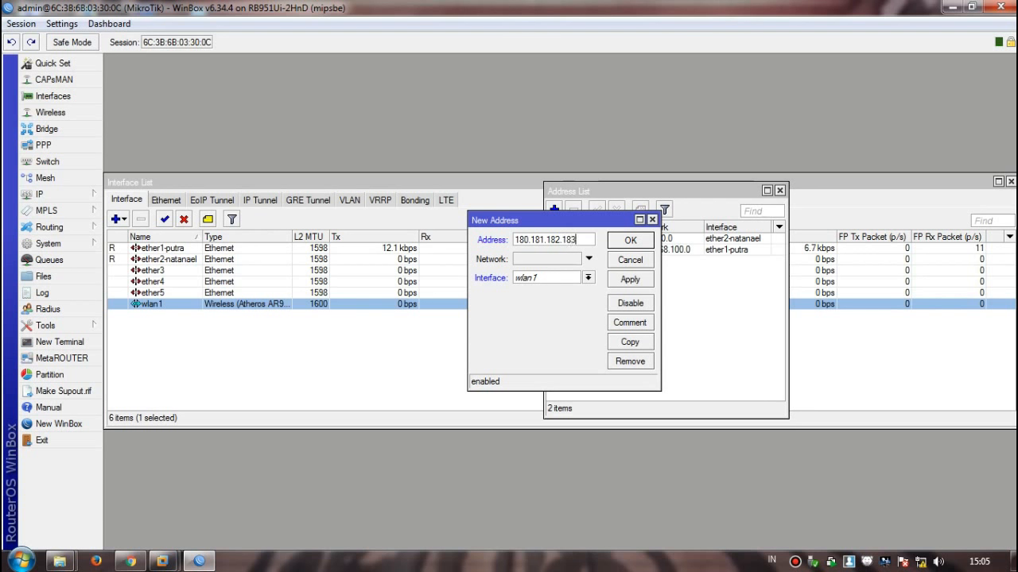
{"action": "type", "text": "/20"}
{"action": "left_click", "coordinate": [629, 280]}
{"action": "left_click", "coordinate": [629, 240]}
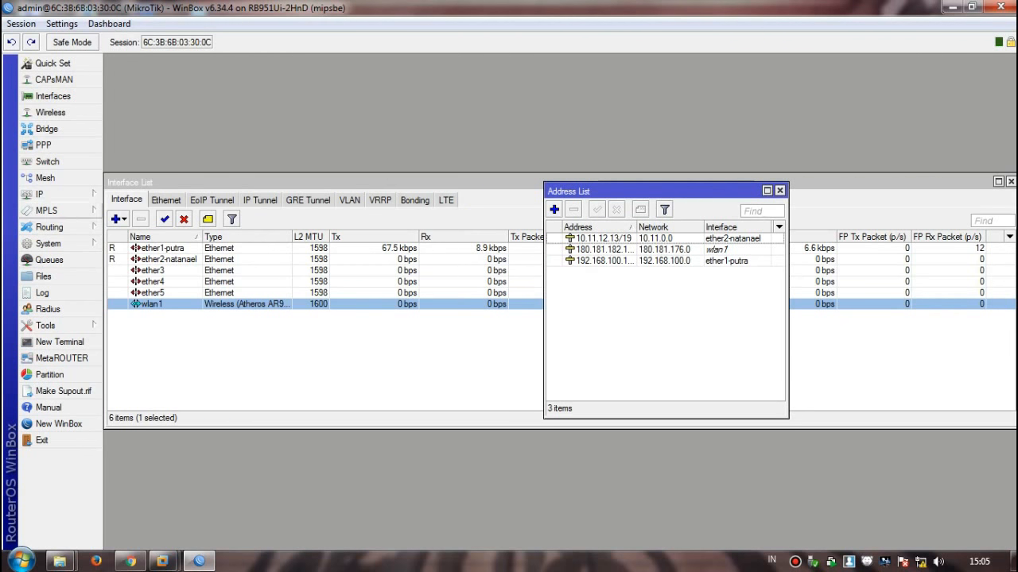
- Add a static route for destination 0.0.0.0/0 with 192.168.100.10 as its gateway
{"action": "left_click", "coordinate": [39, 194]}
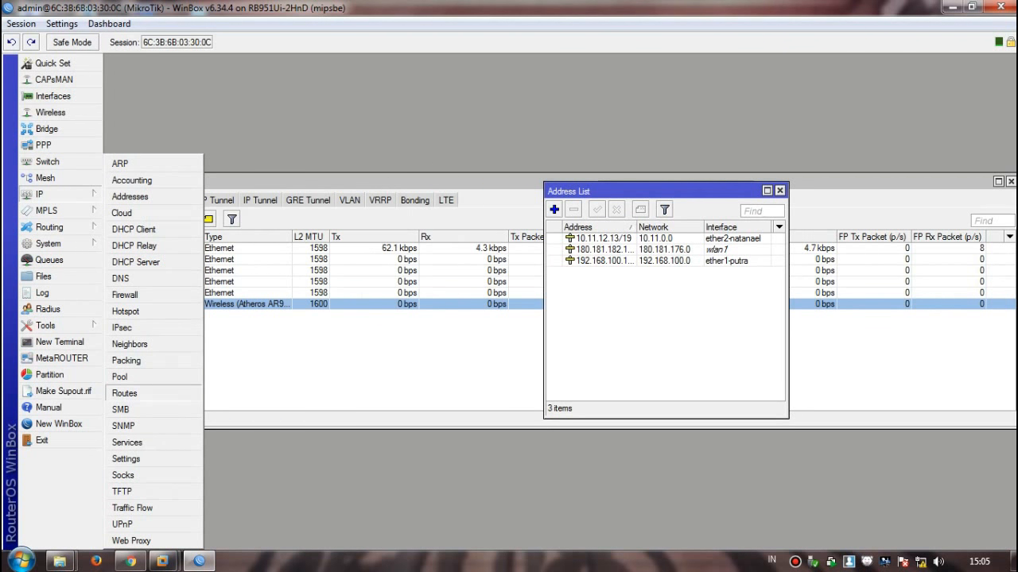
{"action": "left_click", "coordinate": [124, 392]}
{"action": "left_click", "coordinate": [317, 219]}
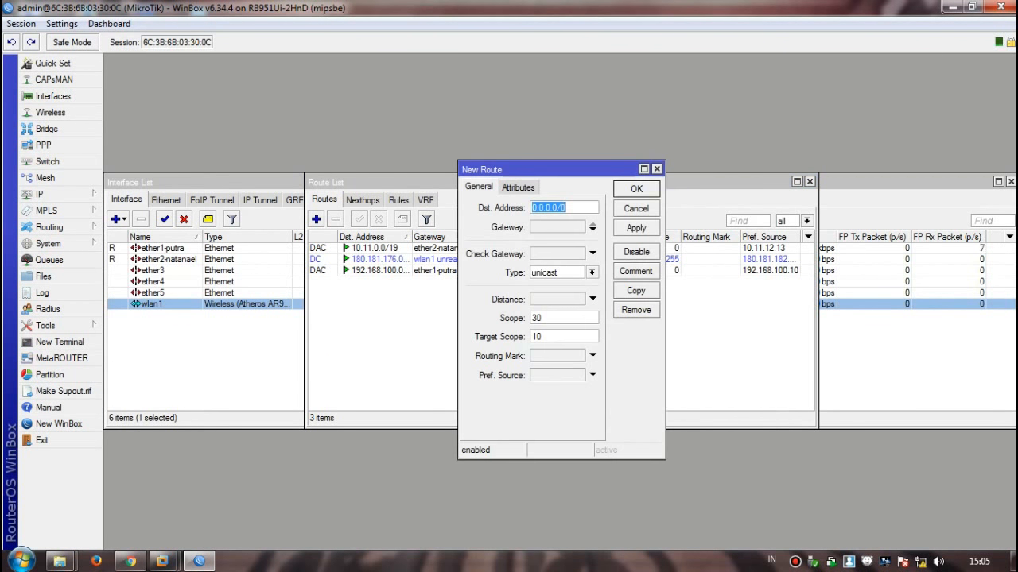
{"action": "left_click", "coordinate": [594, 227]}
{"action": "type", "text": "192"}
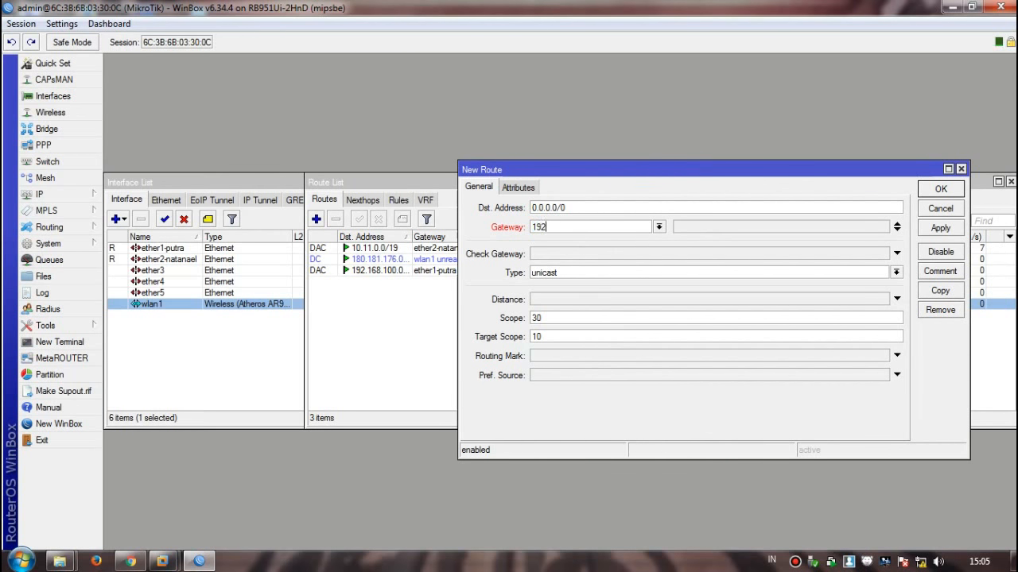
{"action": "type", "text": ".168.100.10"}
{"action": "left_click", "coordinate": [940, 228]}
{"action": "left_click", "coordinate": [941, 189]}
- Create a srcnat firewall NAT rule with out-interface ether1-putra and the masquerade action
{"action": "left_click", "coordinate": [40, 194]}
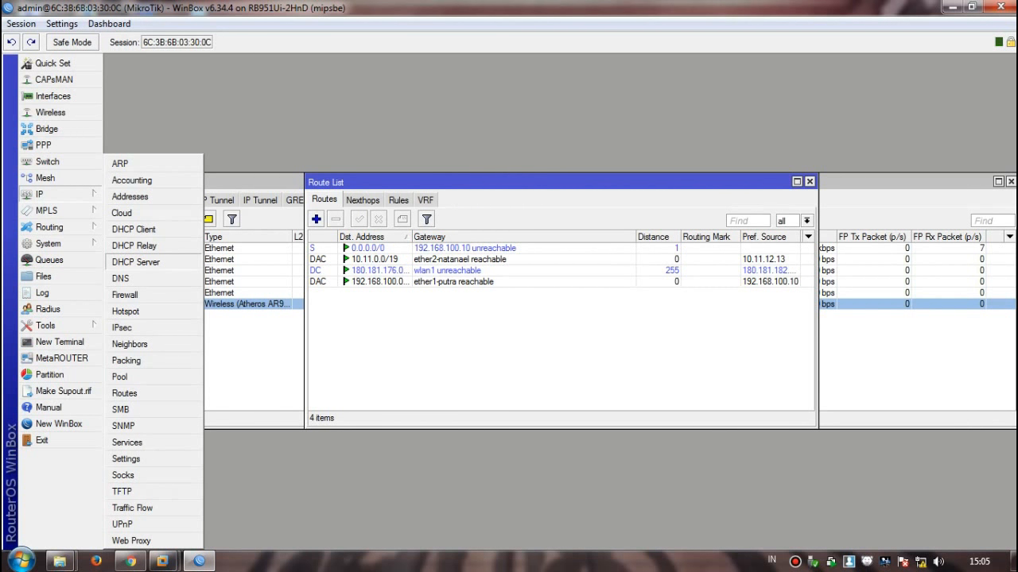
{"action": "left_click", "coordinate": [136, 262]}
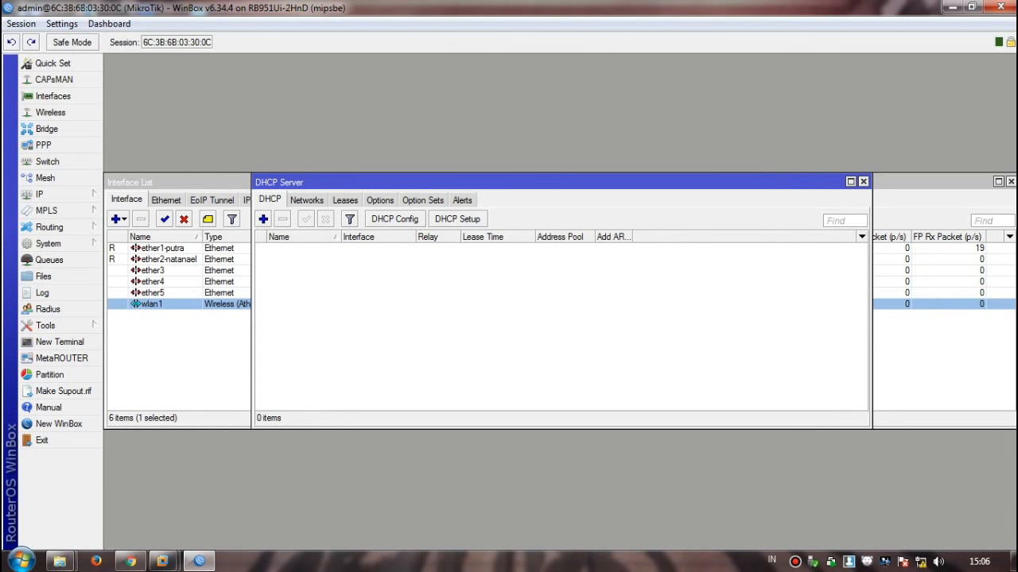
{"action": "left_click", "coordinate": [39, 194]}
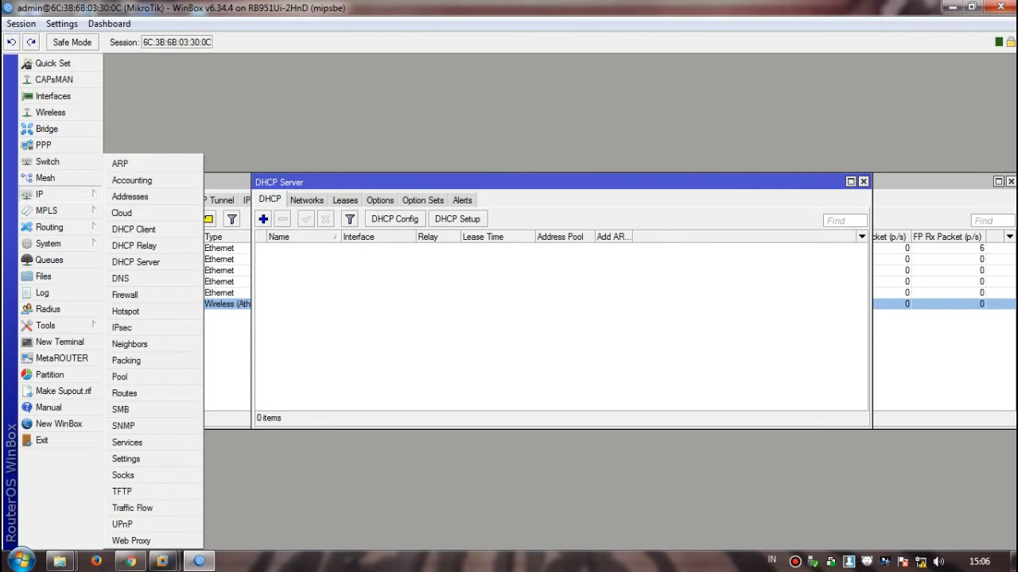
{"action": "left_click", "coordinate": [125, 295]}
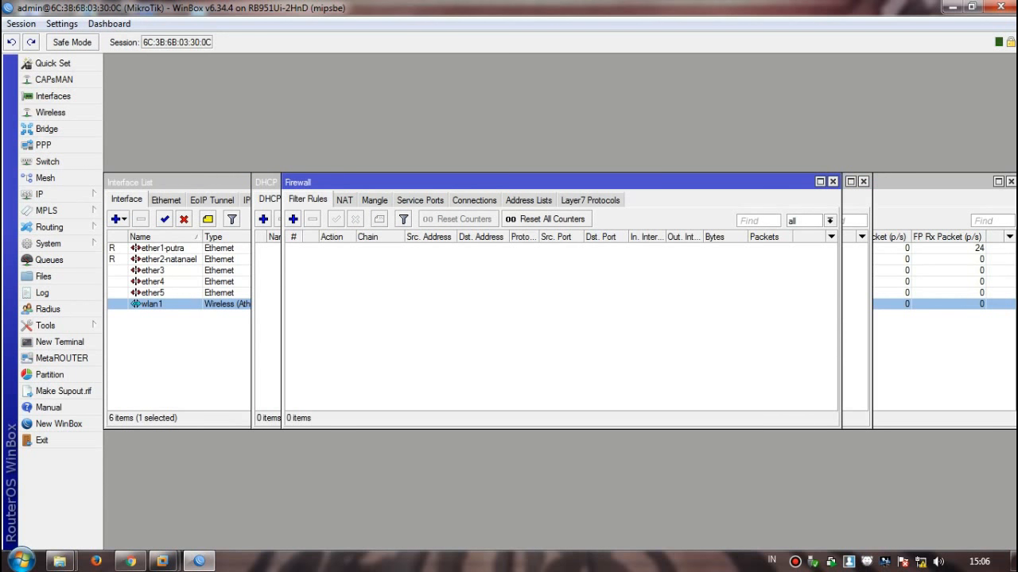
{"action": "left_click", "coordinate": [344, 200]}
{"action": "left_click", "coordinate": [293, 219]}
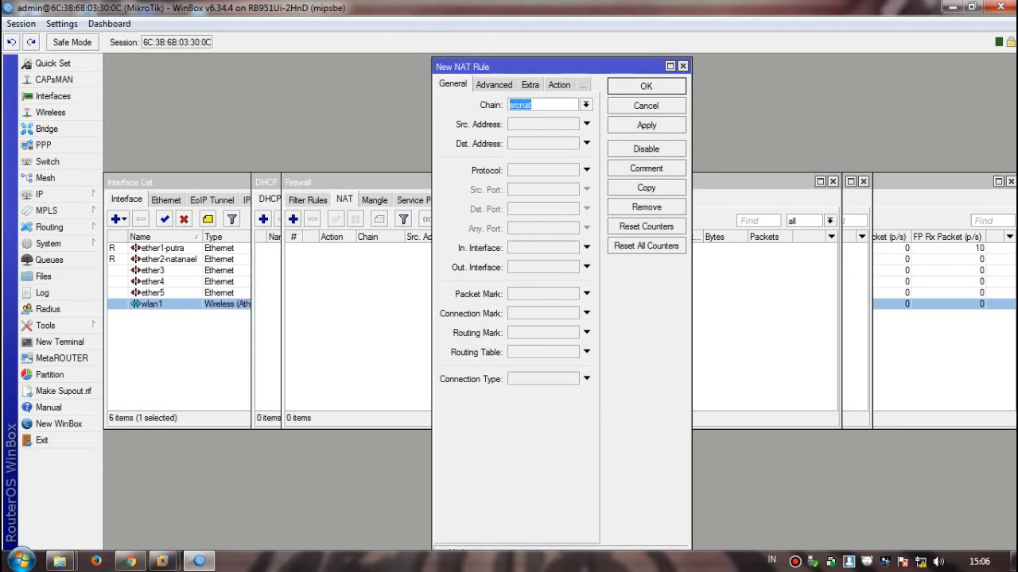
{"action": "left_click", "coordinate": [587, 267]}
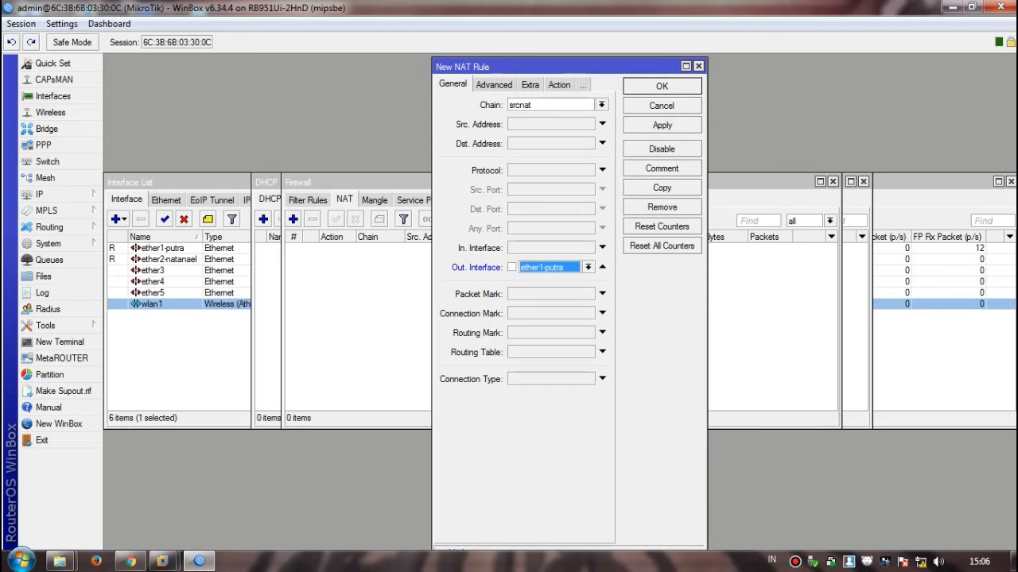
{"action": "left_click", "coordinate": [559, 85]}
{"action": "left_click", "coordinate": [601, 105]}
{"action": "left_click", "coordinate": [540, 174]}
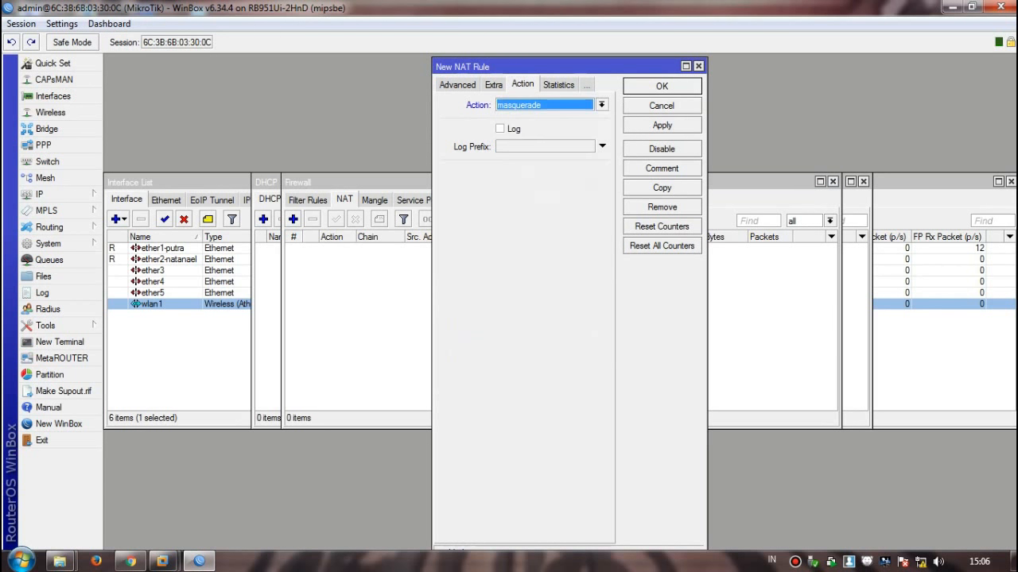
{"action": "left_click", "coordinate": [663, 125]}
{"action": "left_click", "coordinate": [661, 86]}
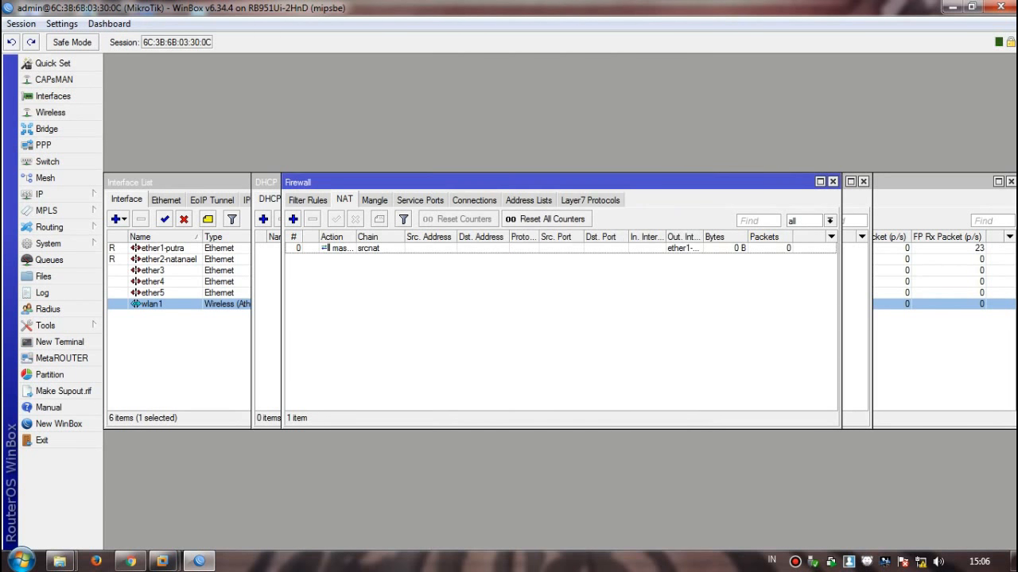
- Set the router's DNS server to 192.168.100.10 and allow remote requests
{"action": "left_click_drag", "start_coordinate": [556, 182], "coordinate": [625, 212]}
{"action": "left_click", "coordinate": [572, 183]}
{"action": "left_click_drag", "start_coordinate": [573, 183], "coordinate": [555, 192]}
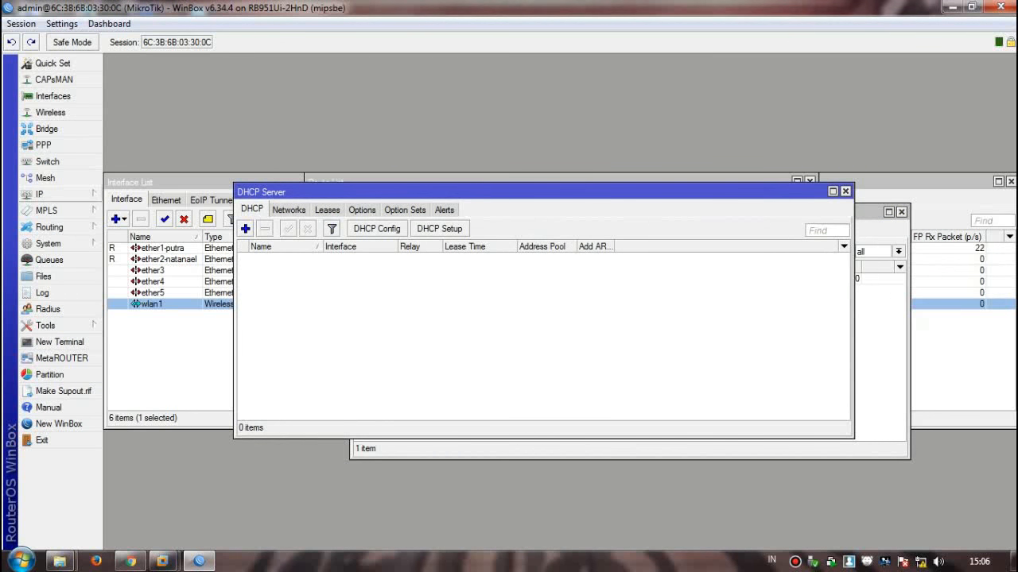
{"action": "left_click", "coordinate": [44, 194]}
{"action": "left_click", "coordinate": [120, 278]}
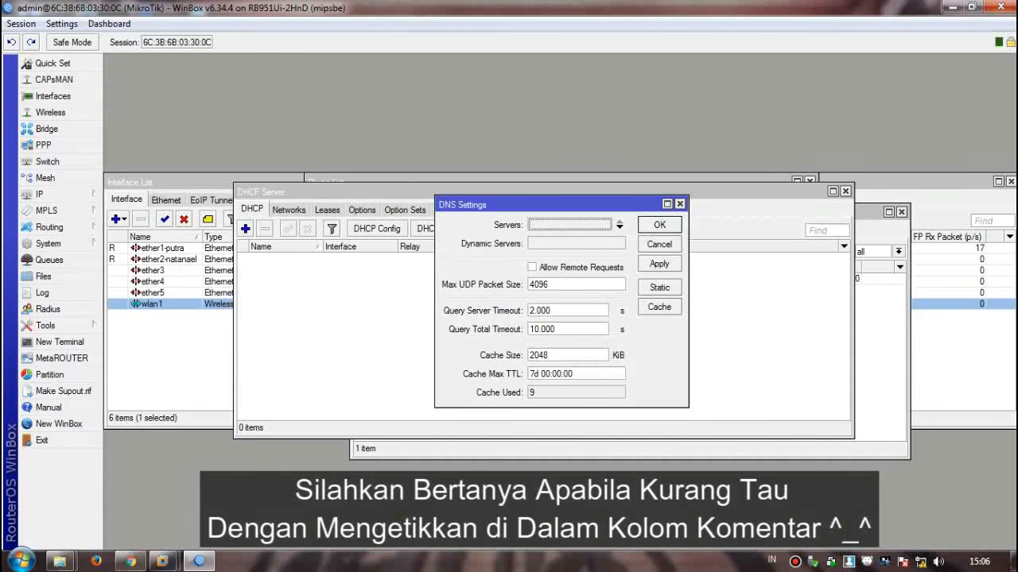
{"action": "type", "text": "1"}
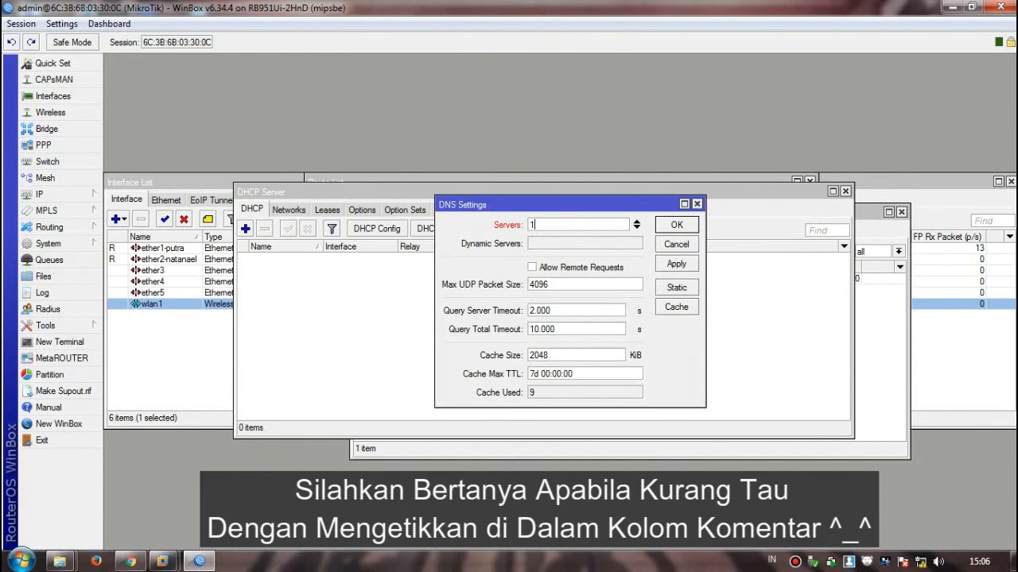
{"action": "type", "text": "92.168."}
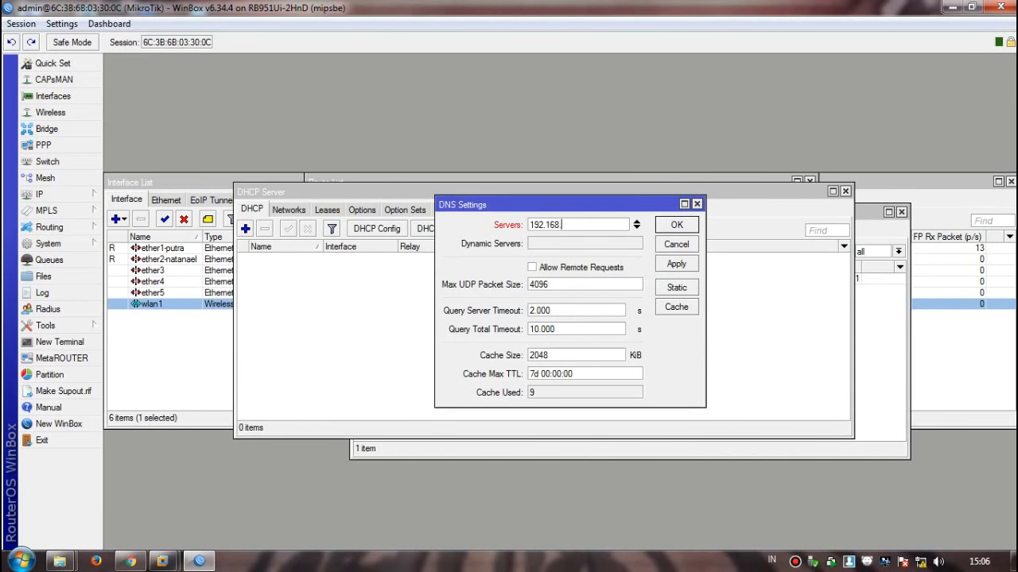
{"action": "type", "text": "100.10"}
{"action": "left_click", "coordinate": [532, 267]}
{"action": "left_click", "coordinate": [676, 225]}
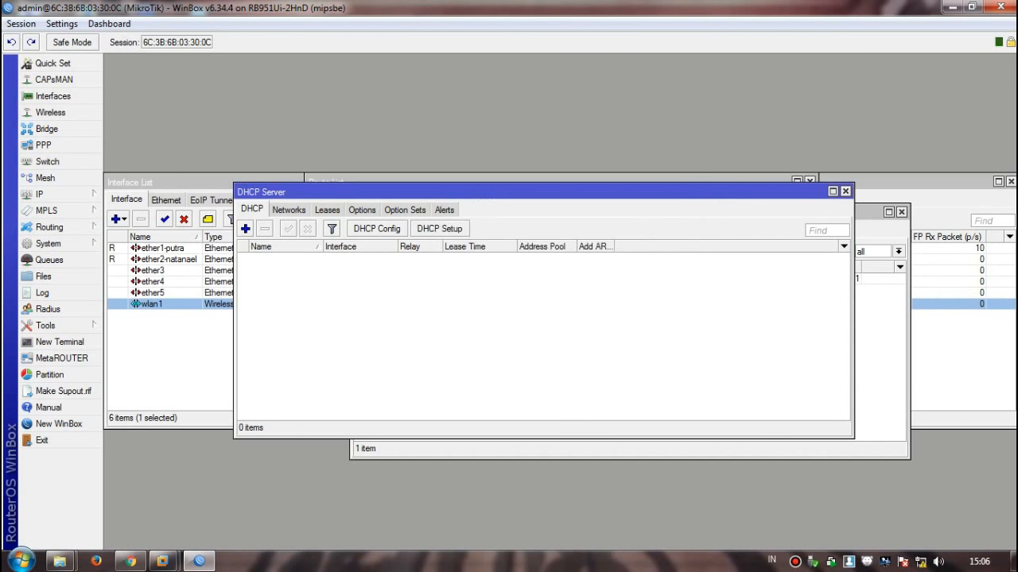
- Run DHCP Setup for the renamed ether2 interface, accepting the suggested network, gateway, address pool, DNS and lease time
{"action": "left_click", "coordinate": [845, 192]}
{"action": "left_click", "coordinate": [40, 194]}
{"action": "left_click", "coordinate": [139, 196]}
{"action": "left_click", "coordinate": [40, 194]}
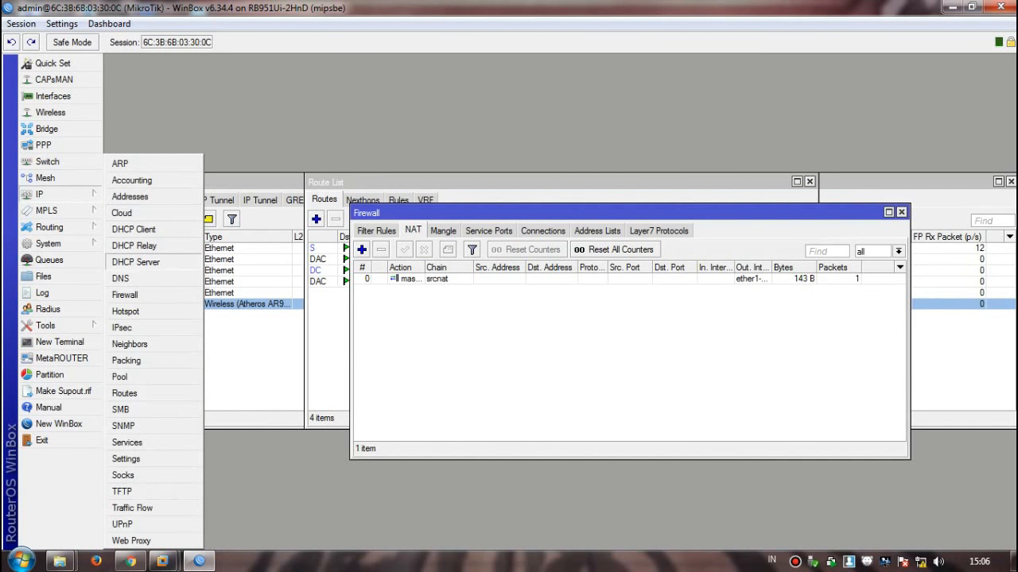
{"action": "left_click", "coordinate": [135, 261]}
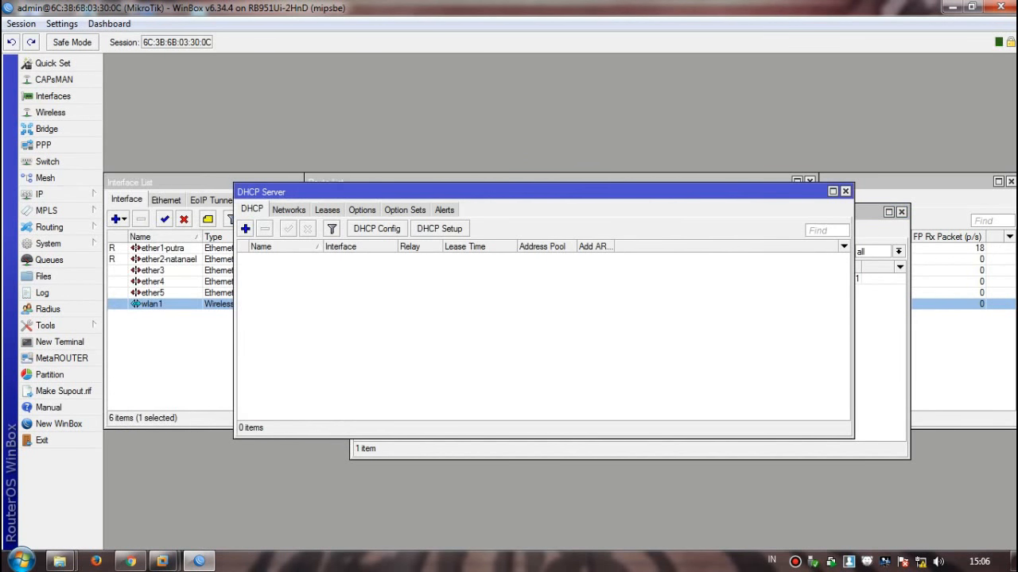
{"action": "left_click", "coordinate": [439, 229]}
{"action": "left_click", "coordinate": [650, 298]}
{"action": "left_click", "coordinate": [587, 318]}
{"action": "left_click", "coordinate": [583, 322]}
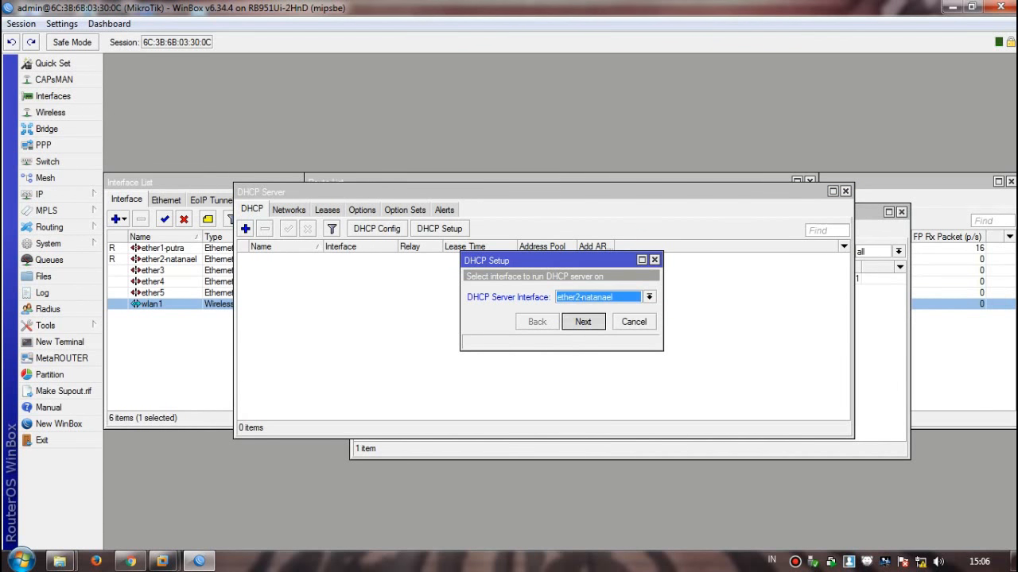
{"action": "left_click", "coordinate": [583, 322]}
{"action": "left_click", "coordinate": [583, 322]}
{"action": "left_click", "coordinate": [583, 341]}
{"action": "left_click", "coordinate": [582, 341]}
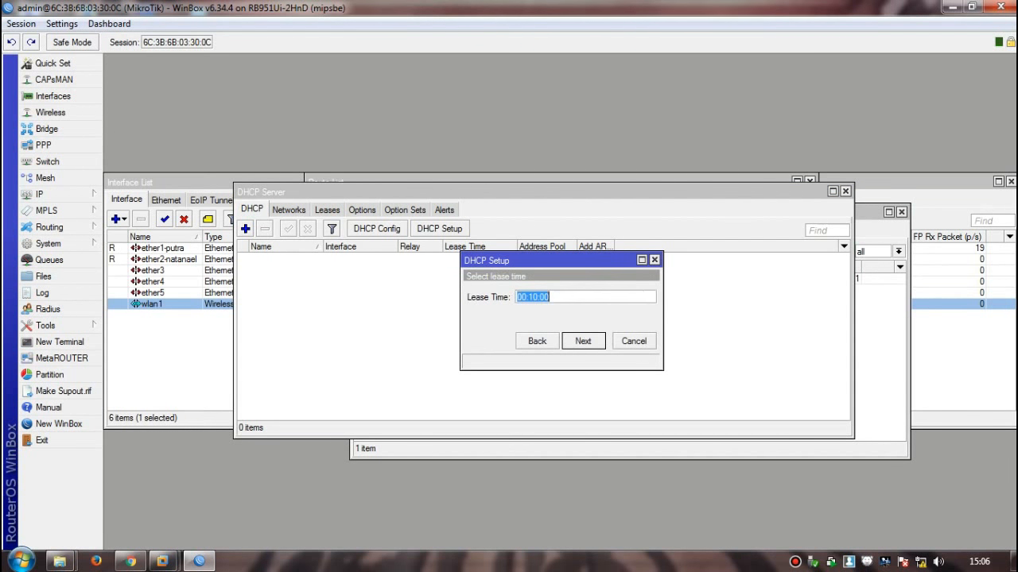
{"action": "left_click", "coordinate": [583, 341]}
{"action": "left_click", "coordinate": [549, 298]}
- Run DHCP Setup for the wlan1 interface, accepting all suggested values
{"action": "left_click", "coordinate": [440, 229]}
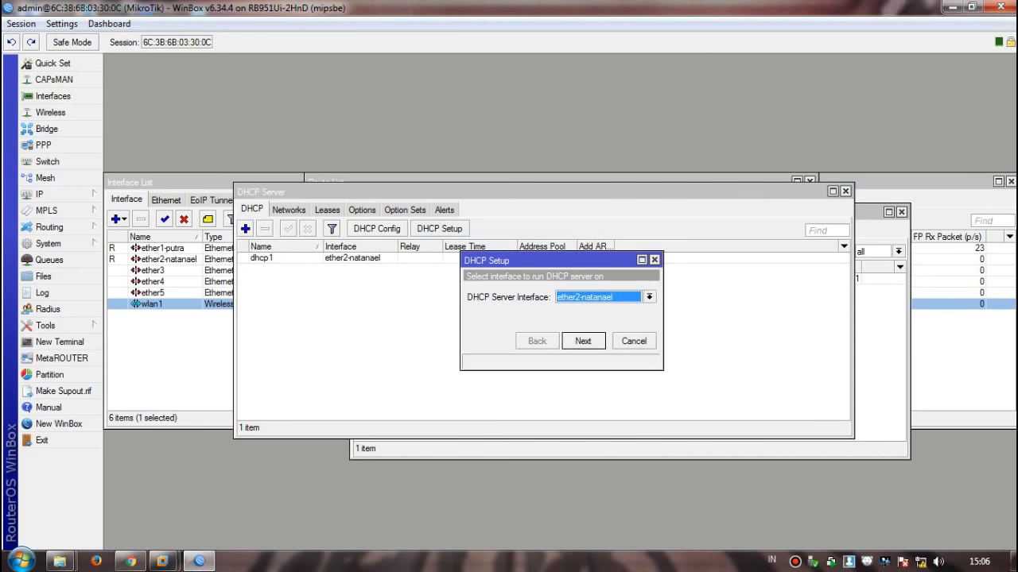
{"action": "left_click", "coordinate": [649, 298]}
{"action": "left_click", "coordinate": [582, 356]}
{"action": "left_click", "coordinate": [583, 341]}
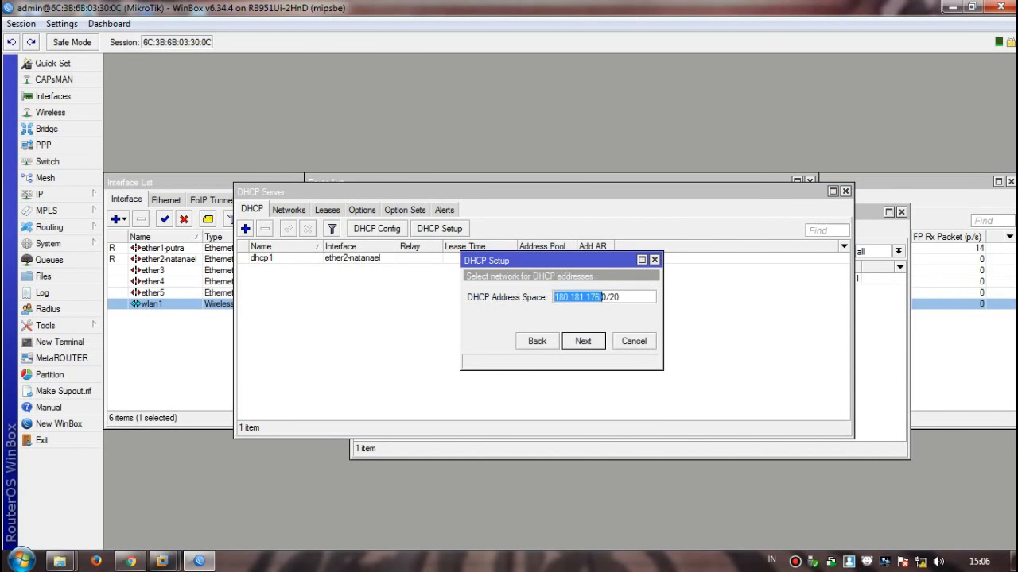
{"action": "left_click", "coordinate": [583, 341]}
{"action": "left_click", "coordinate": [583, 341]}
{"action": "left_click", "coordinate": [583, 341]}
{"action": "left_click", "coordinate": [583, 341]}
{"action": "left_click", "coordinate": [583, 341]}
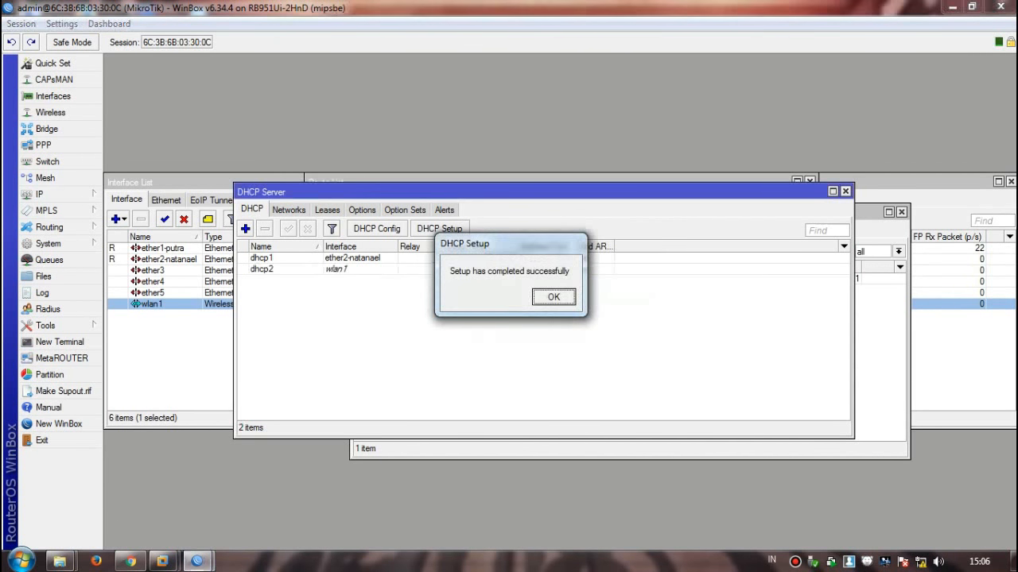
{"action": "left_click", "coordinate": [549, 296]}
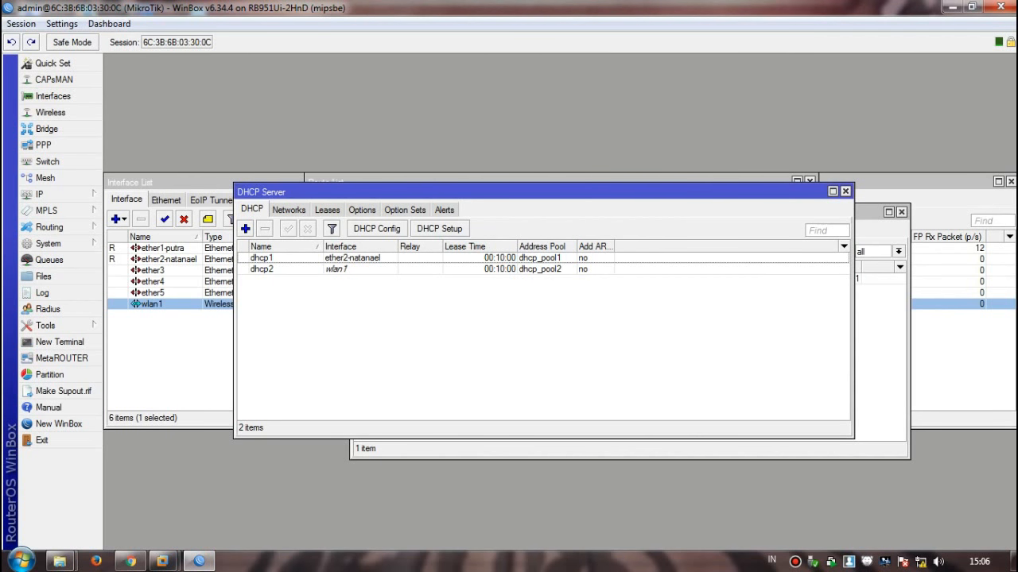
- Set the wlan1 wireless interface to ap bridge mode with the SSID Putra
{"action": "left_click", "coordinate": [50, 112]}
{"action": "double_click", "coordinate": [151, 265]}
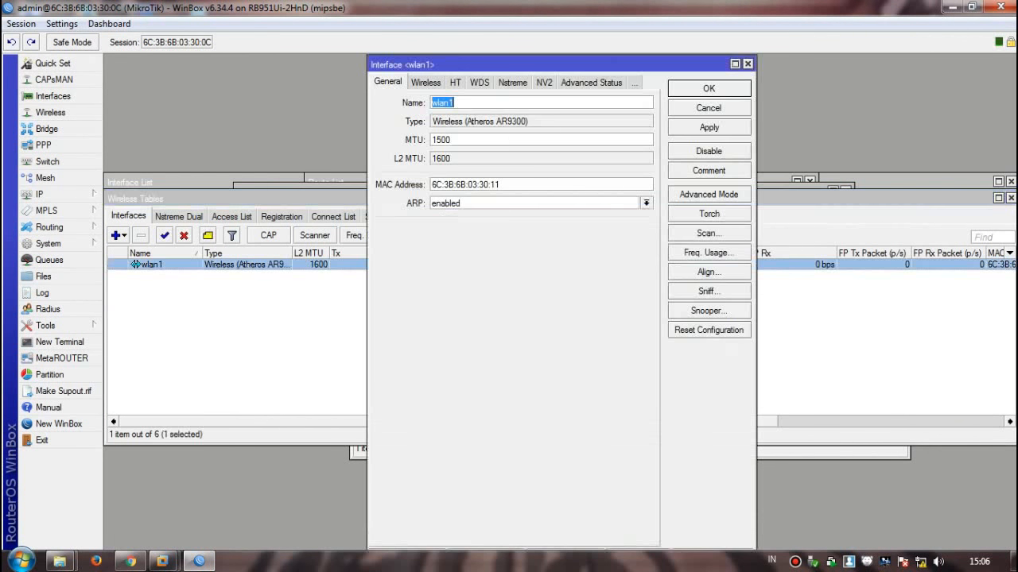
{"action": "left_click", "coordinate": [425, 82]}
{"action": "left_click", "coordinate": [646, 102]}
{"action": "key", "text": "Up"}
{"action": "key", "text": "Up"}
{"action": "key", "text": "Up"}
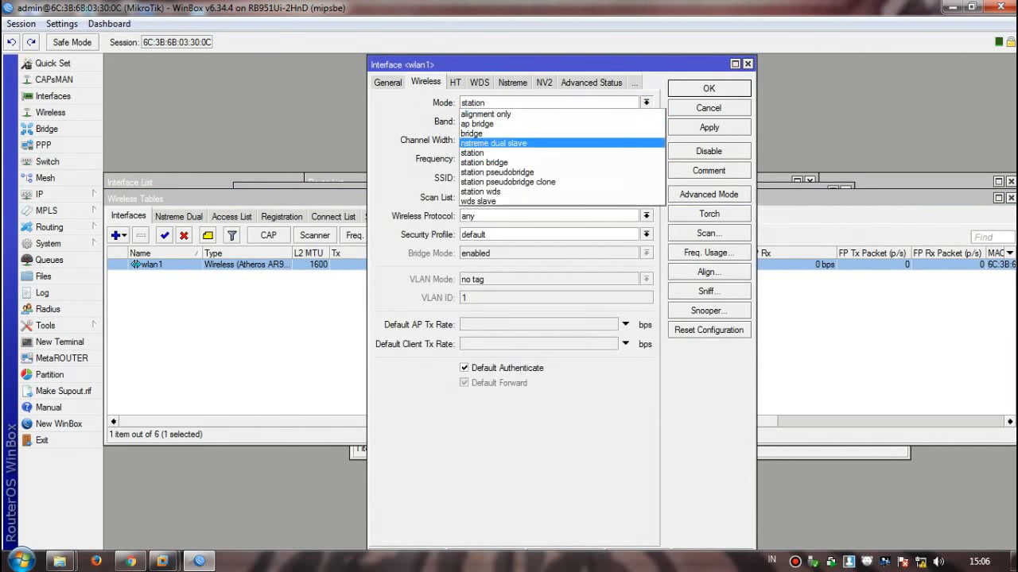
{"action": "key", "text": "Return"}
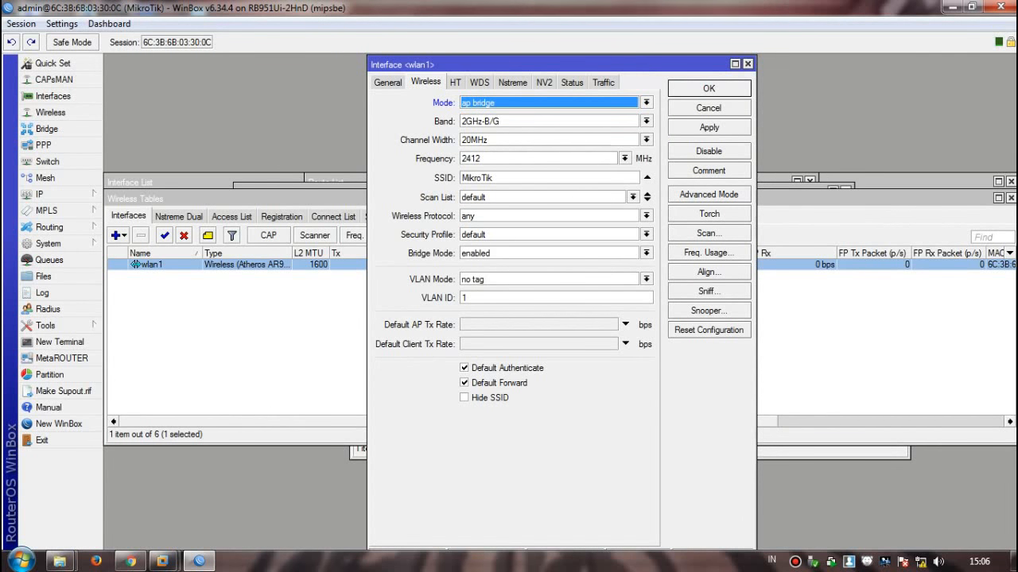
{"action": "double_click", "coordinate": [477, 178]}
{"action": "type", "text": "Putra"}
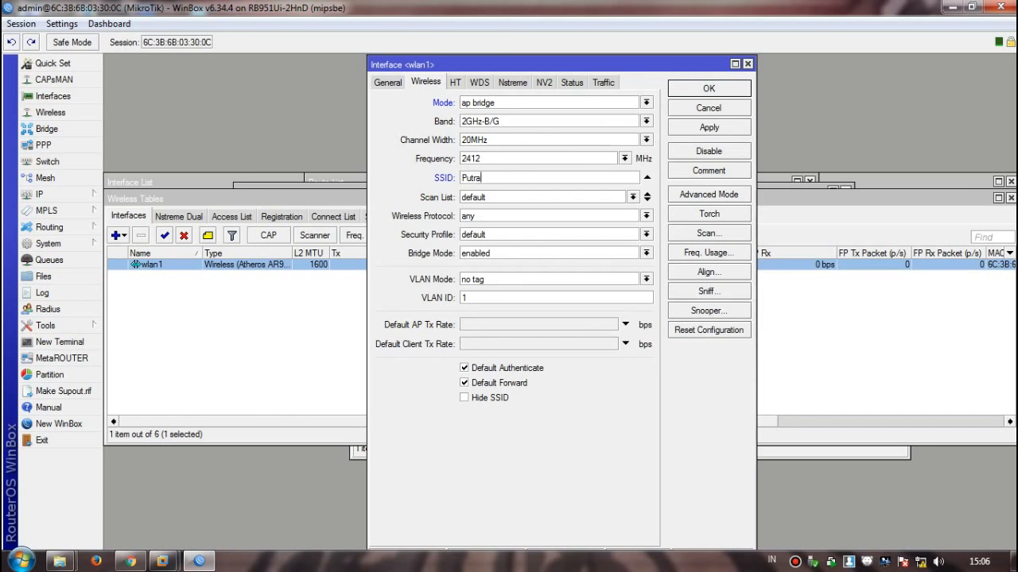
{"action": "left_click", "coordinate": [709, 128]}
{"action": "left_click", "coordinate": [708, 89]}
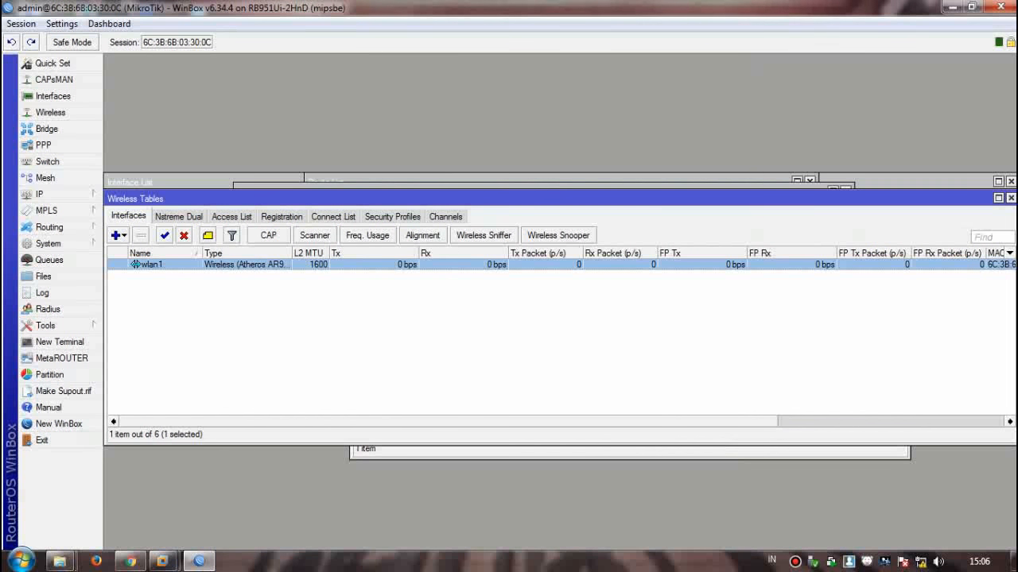
- Set the default wireless security profile to dynamic keys with WPA2 PSK authentication and enter the WPA2 pre-shared key
{"action": "left_click", "coordinate": [392, 216]}
{"action": "double_click", "coordinate": [127, 264]}
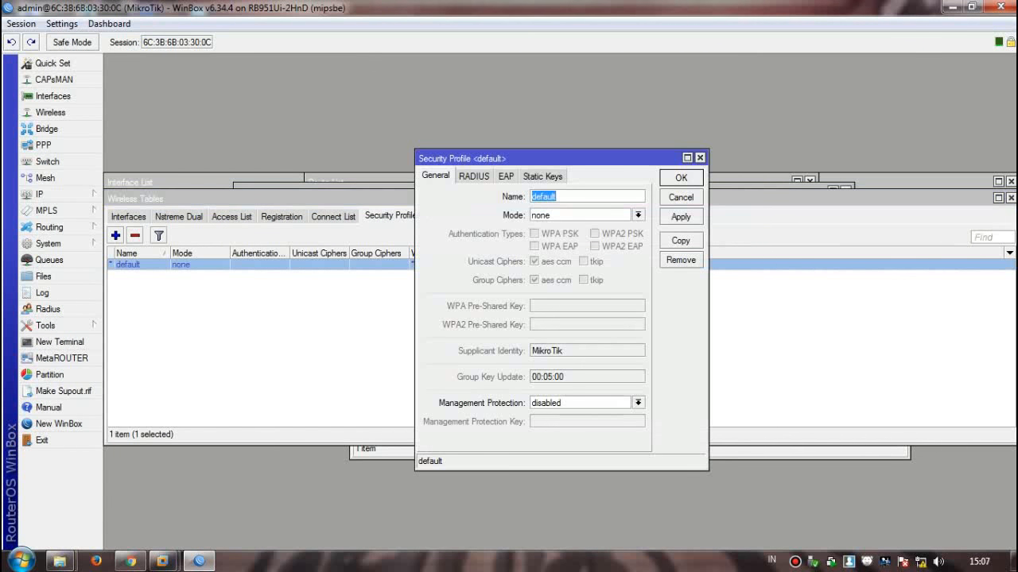
{"action": "left_click", "coordinate": [638, 215]}
{"action": "left_click", "coordinate": [559, 226]}
{"action": "left_click", "coordinate": [596, 234]}
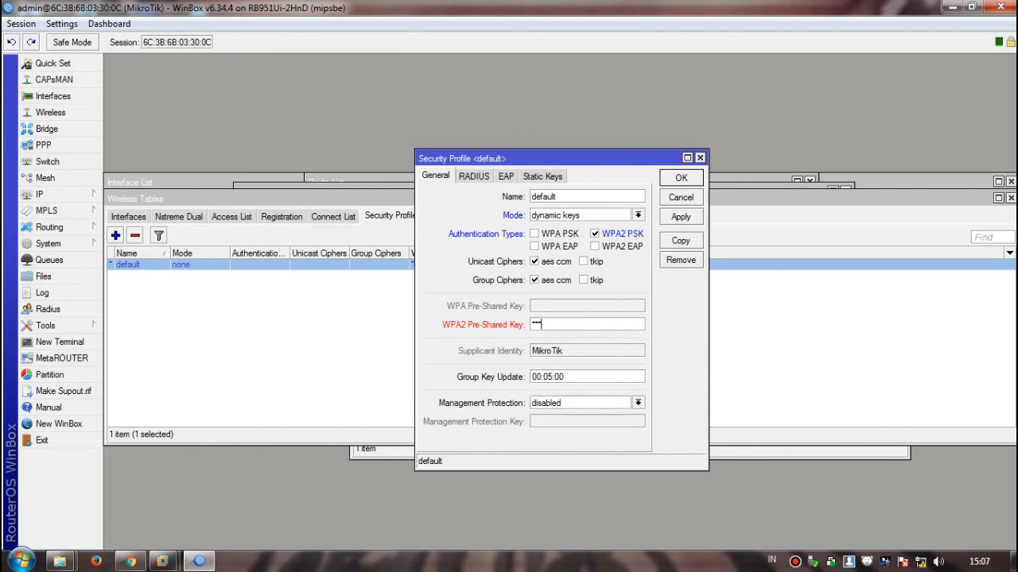
{"action": "type", "text": "**"}
{"action": "left_click", "coordinate": [680, 217]}
{"action": "left_click", "coordinate": [680, 178]}
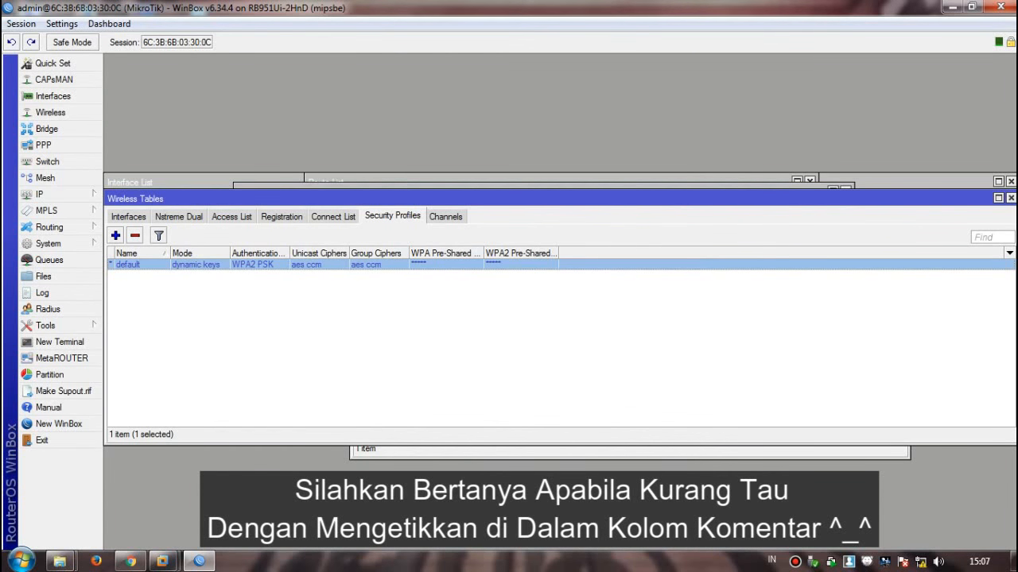
- Switch to Chrome to check the putra.com web page, and return to WinBox
{"action": "left_click", "coordinate": [130, 562]}
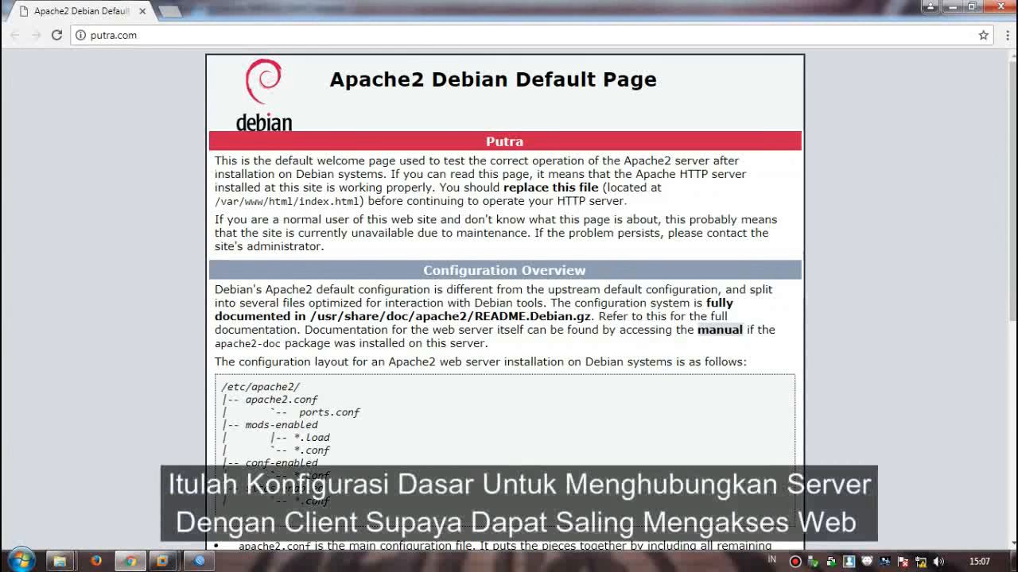
{"action": "left_click", "coordinate": [199, 561]}
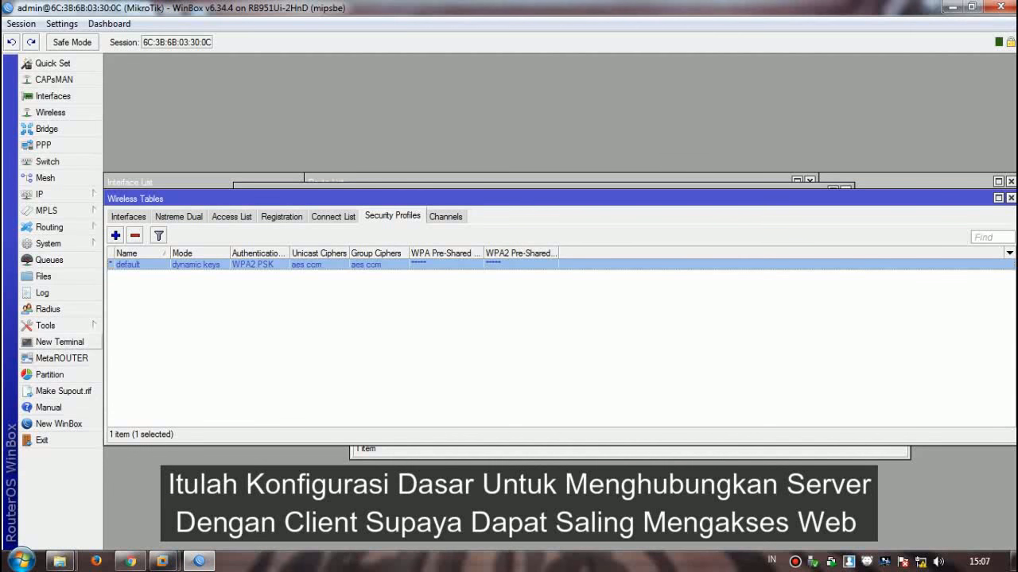